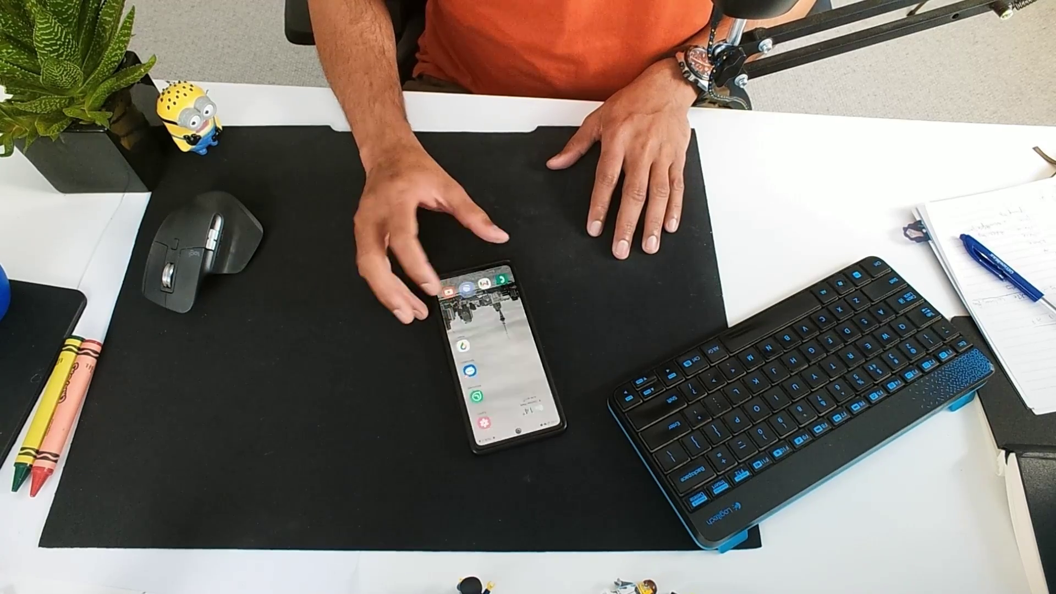
left_click(467, 290)
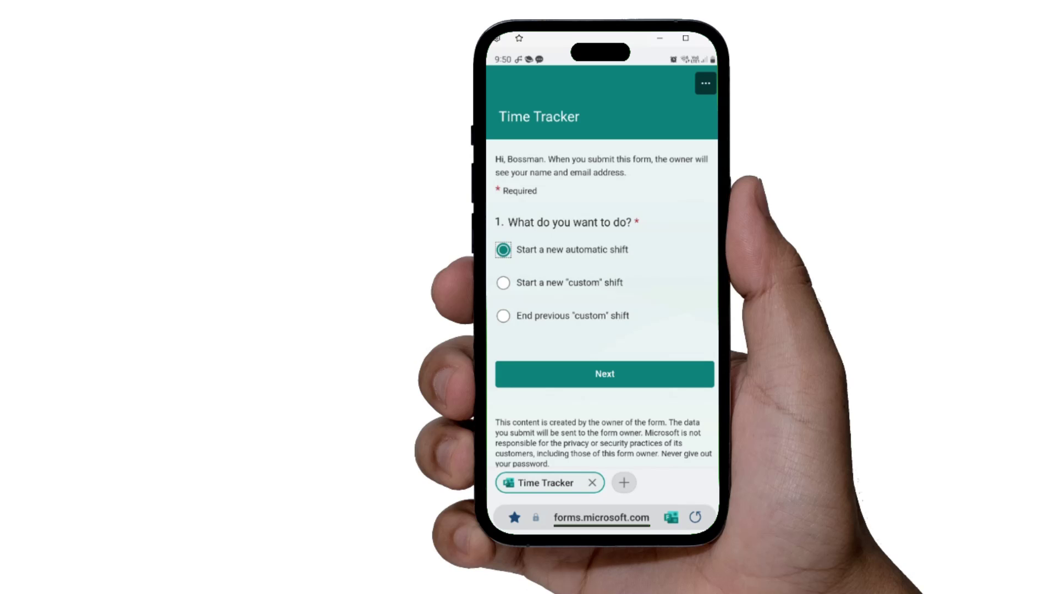
Submit the Time Tracker form for a new automatic shift with a length of 6 hours.
left_click(604, 373)
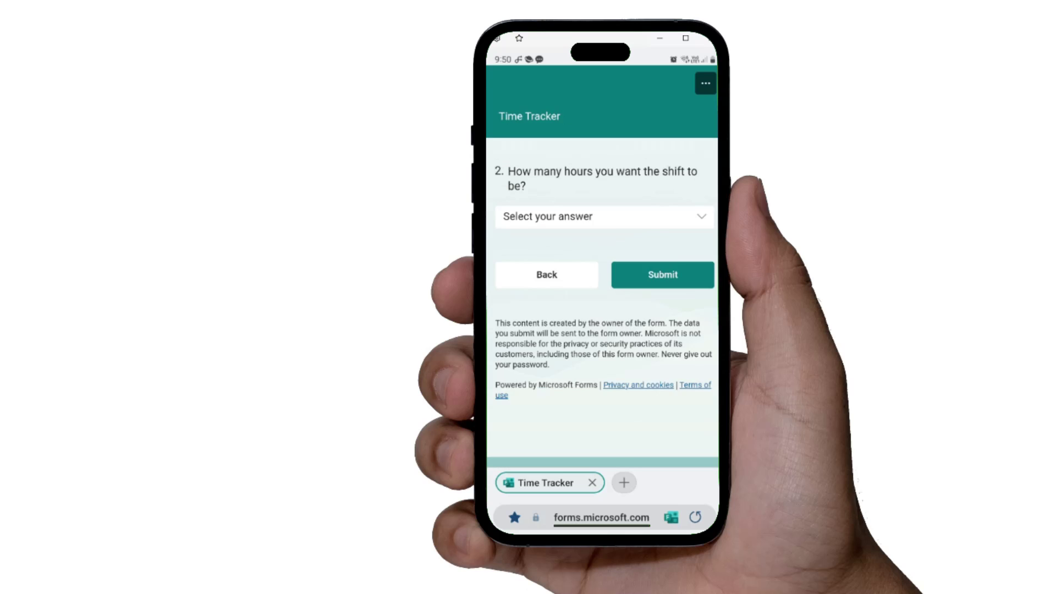
left_click(604, 217)
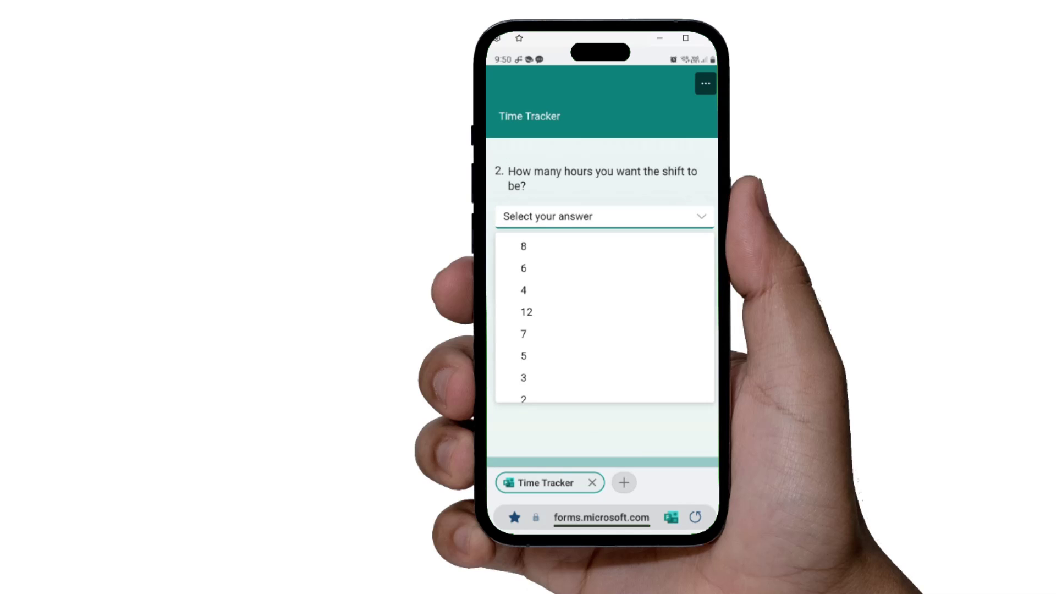
left_click(523, 267)
left_click(662, 275)
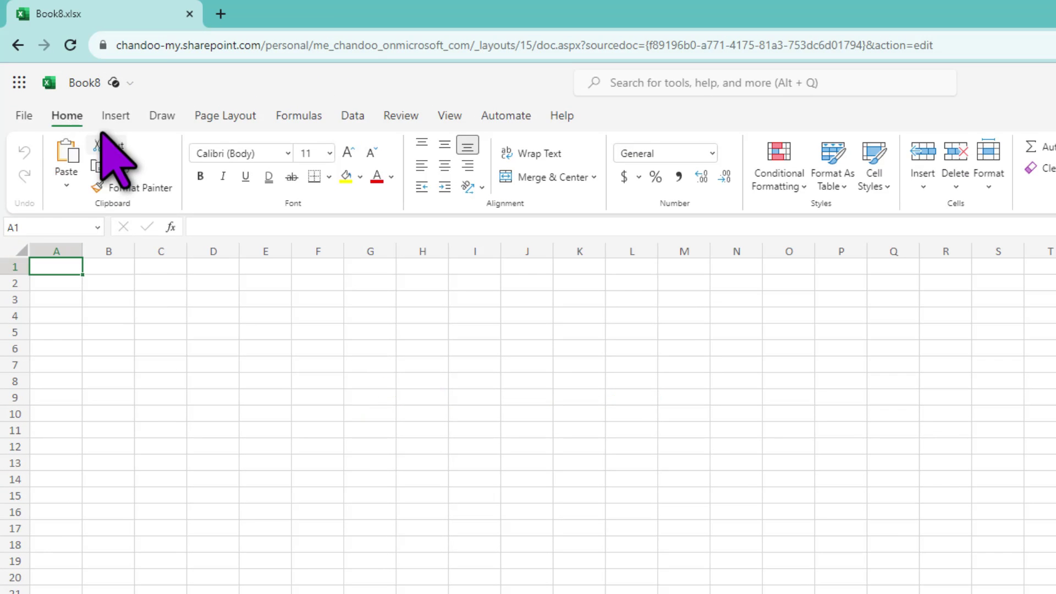
Rename the blank workbook as "Time Tracker v1".
left_click(74, 78)
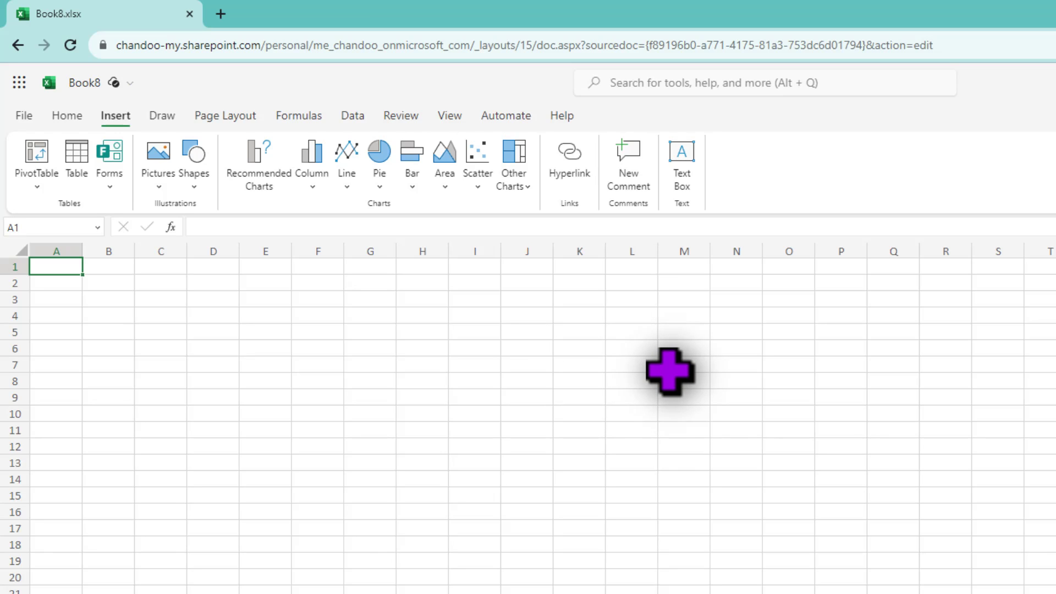
left_click(84, 82)
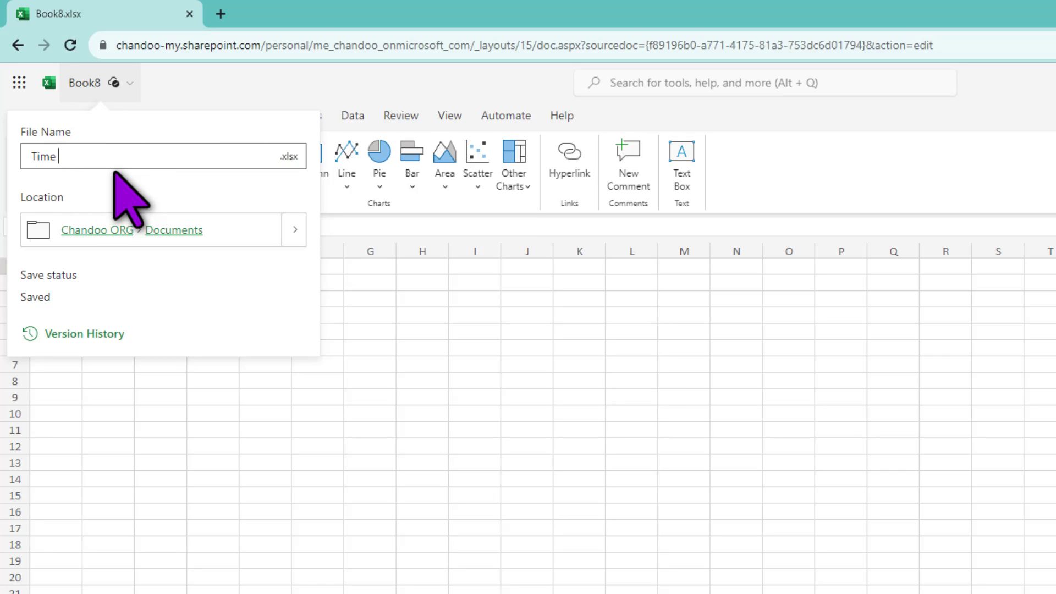
type("Time Trace")
key("BackSpace")
type("ker v1")
key("Return")
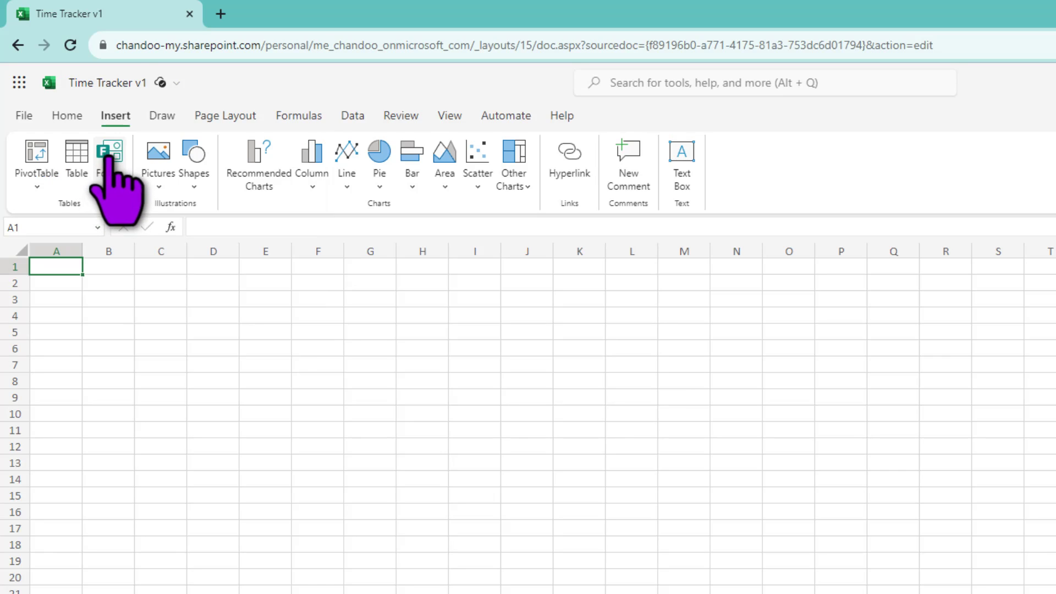
Create a new form linked to the Time Tracker v1 workbook and continue in its Microsoft Forms editor.
left_click(109, 150)
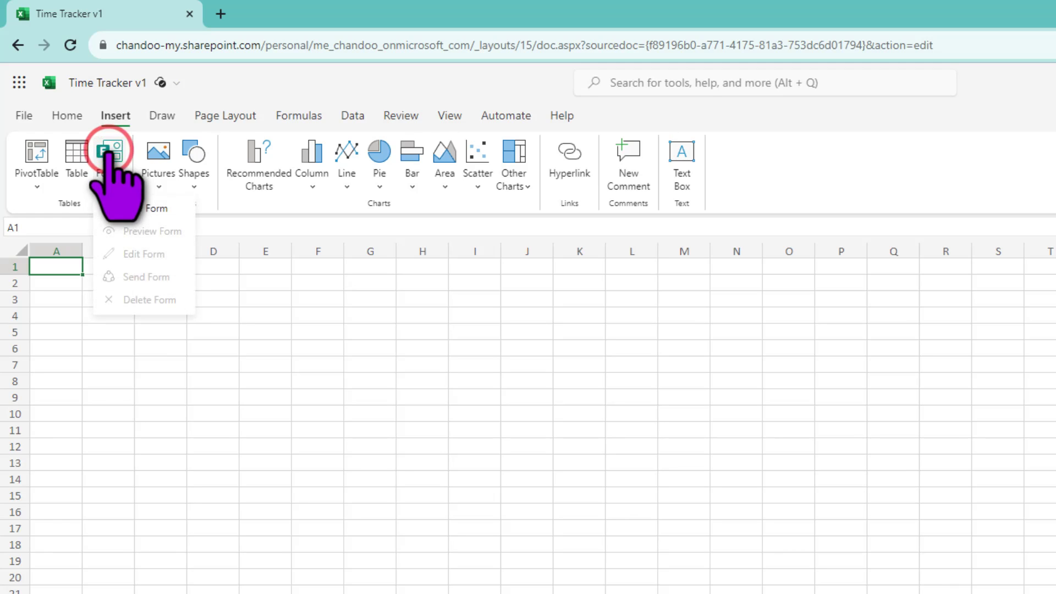
left_click(136, 209)
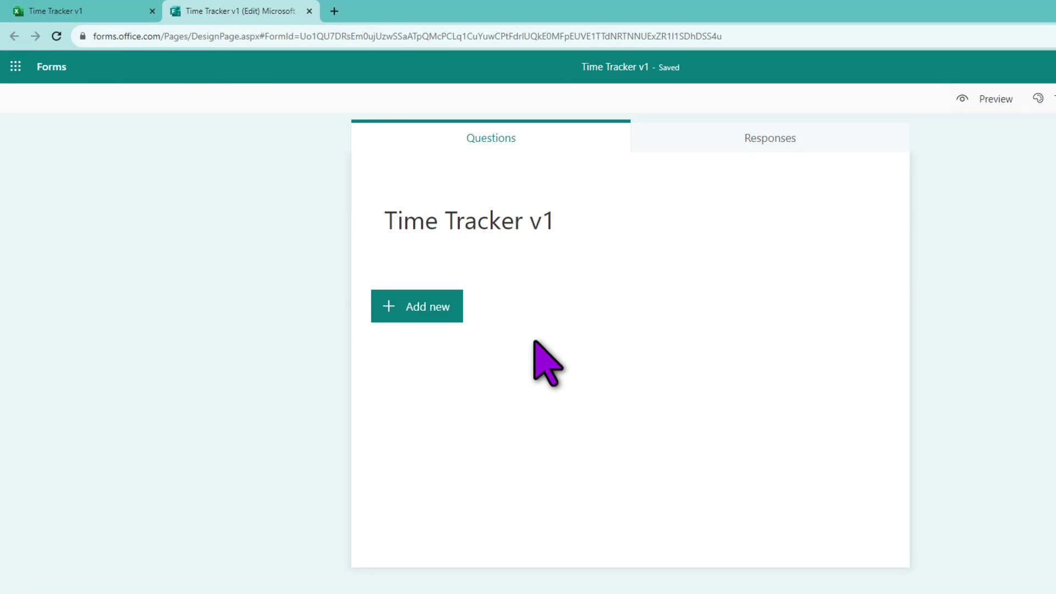
left_click(79, 8)
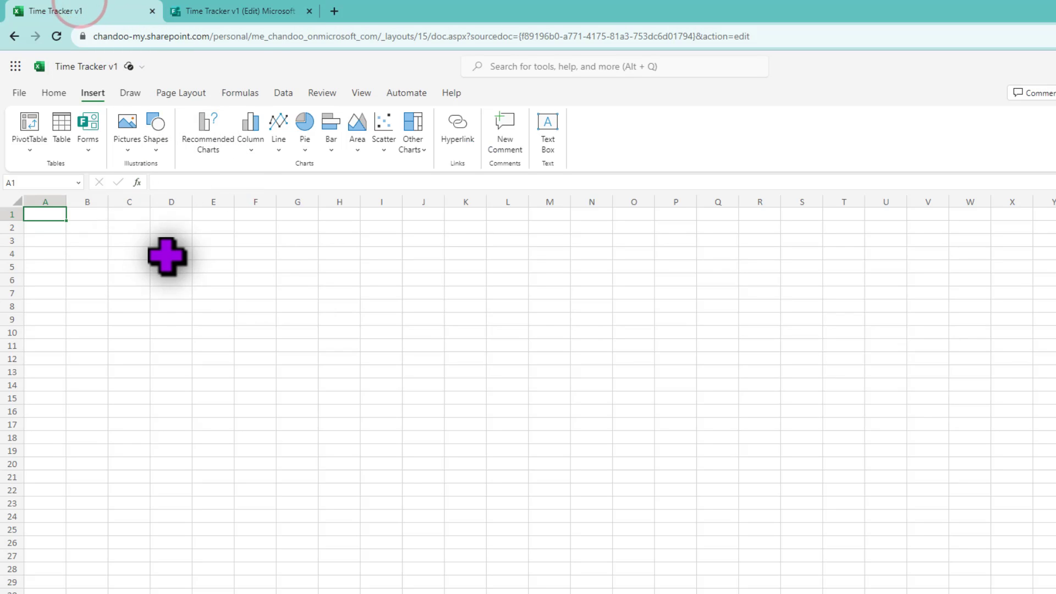
left_click(240, 6)
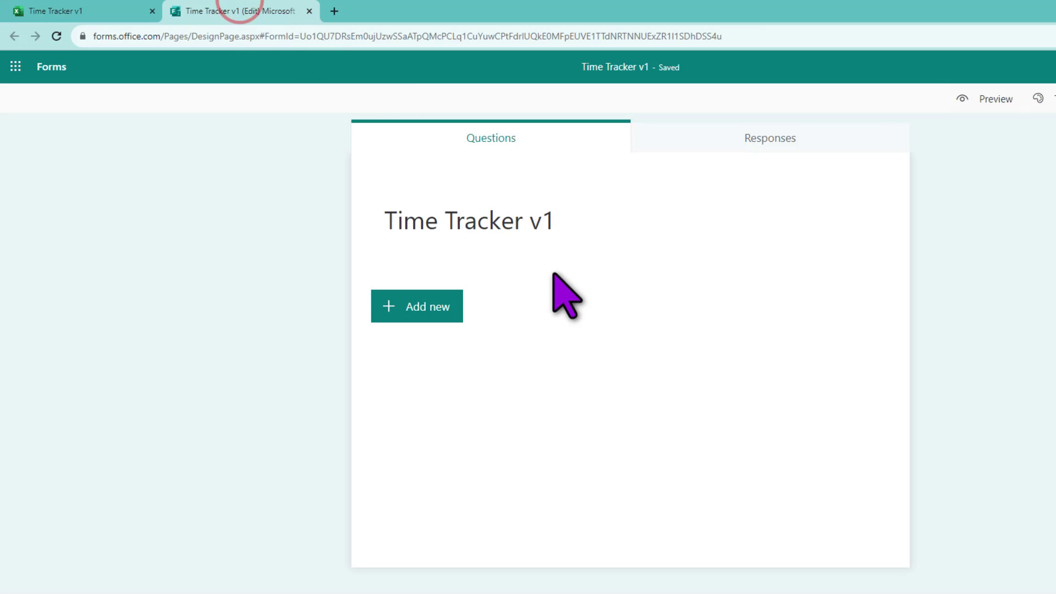
Add a choice question to the form reading "What do you want to do?".
left_click(427, 310)
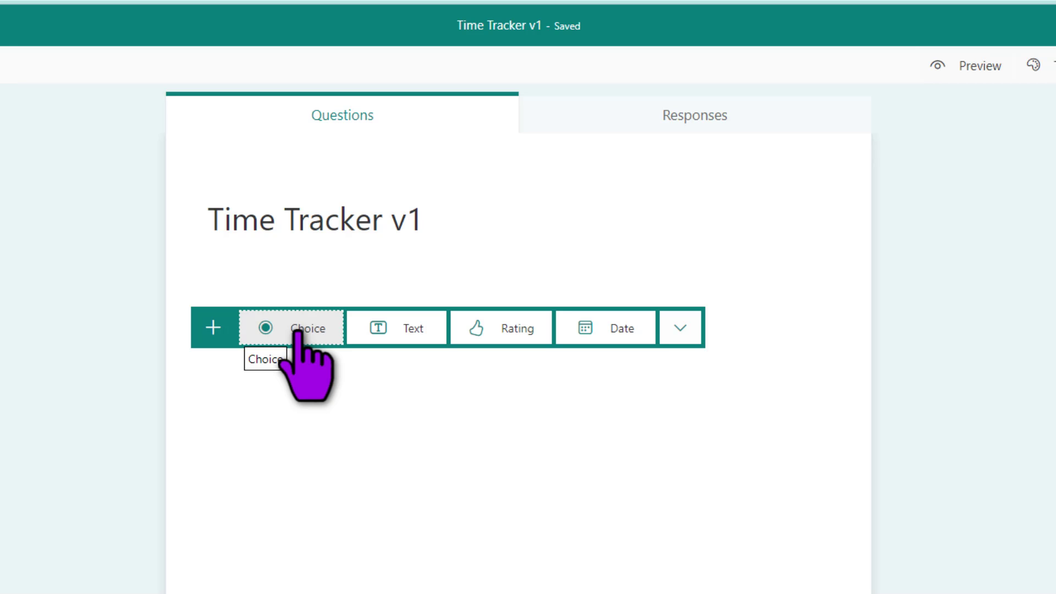
left_click(296, 332)
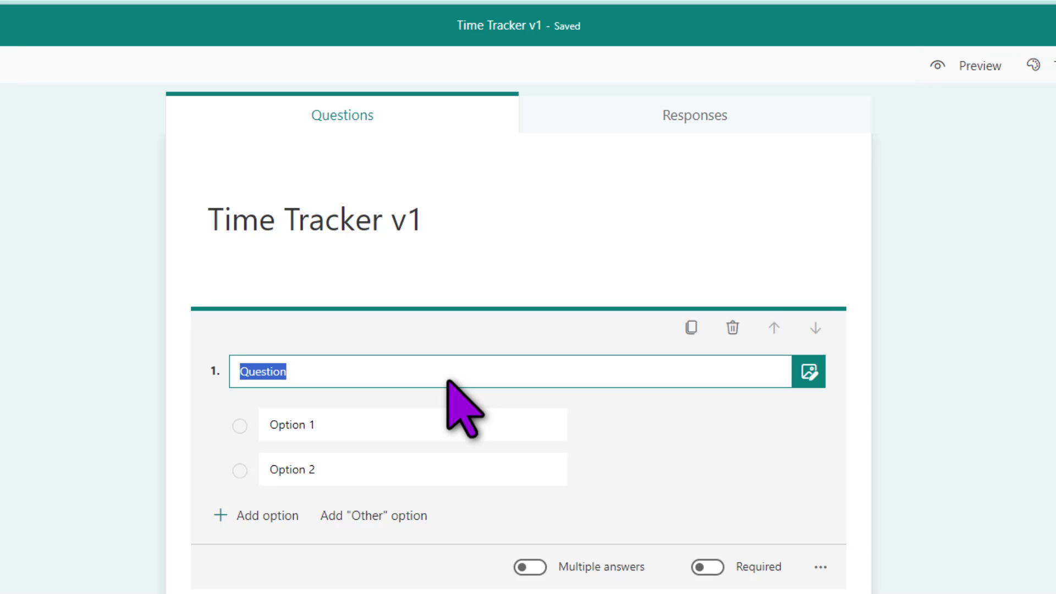
left_click(410, 421)
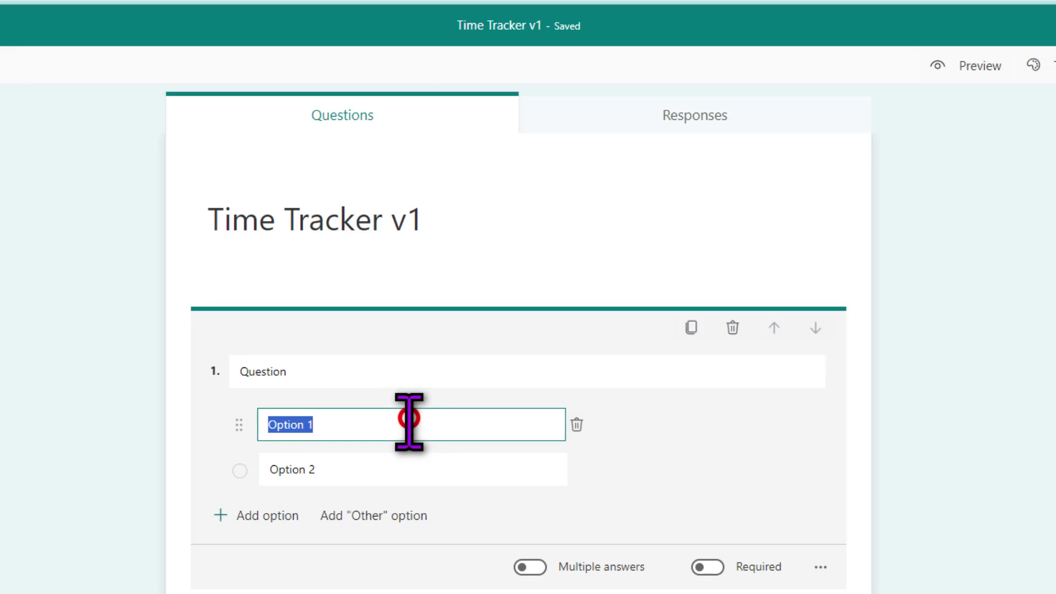
left_click(478, 370)
type("What do you wan")
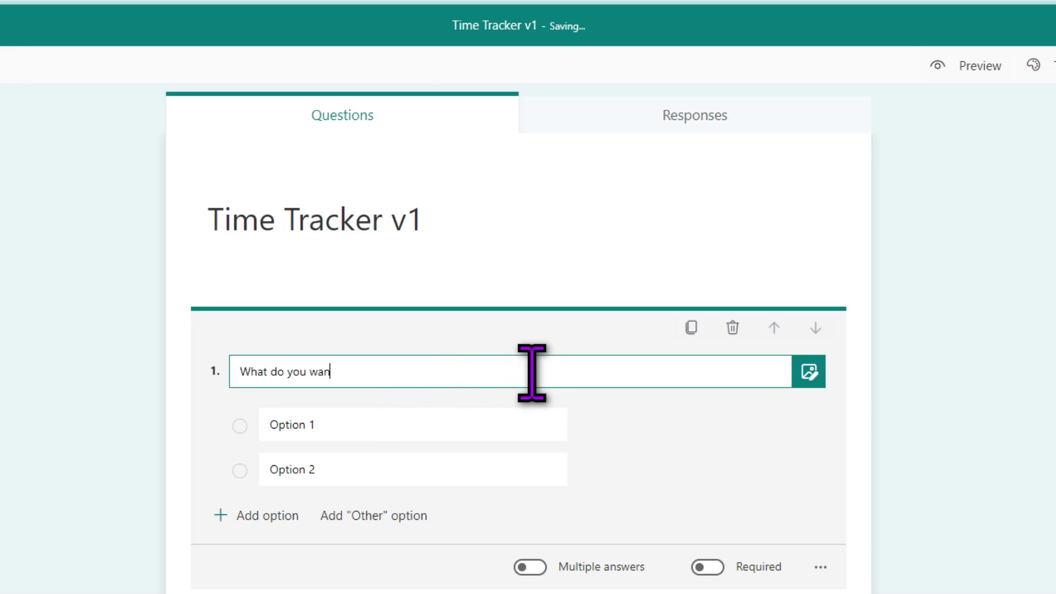
type("t to do?")
Give the first question the options "Start an automatic shift", "Start a custom shift" and "End previous custom shift".
left_click(509, 424)
type("Start an automatic shift")
left_click(475, 469)
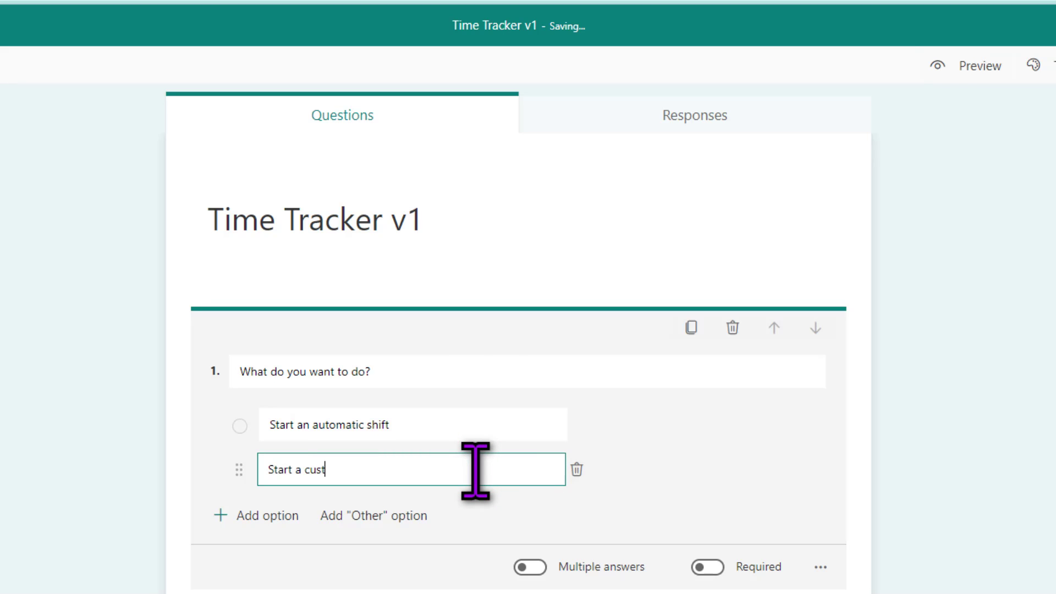
type("Start a custom shift")
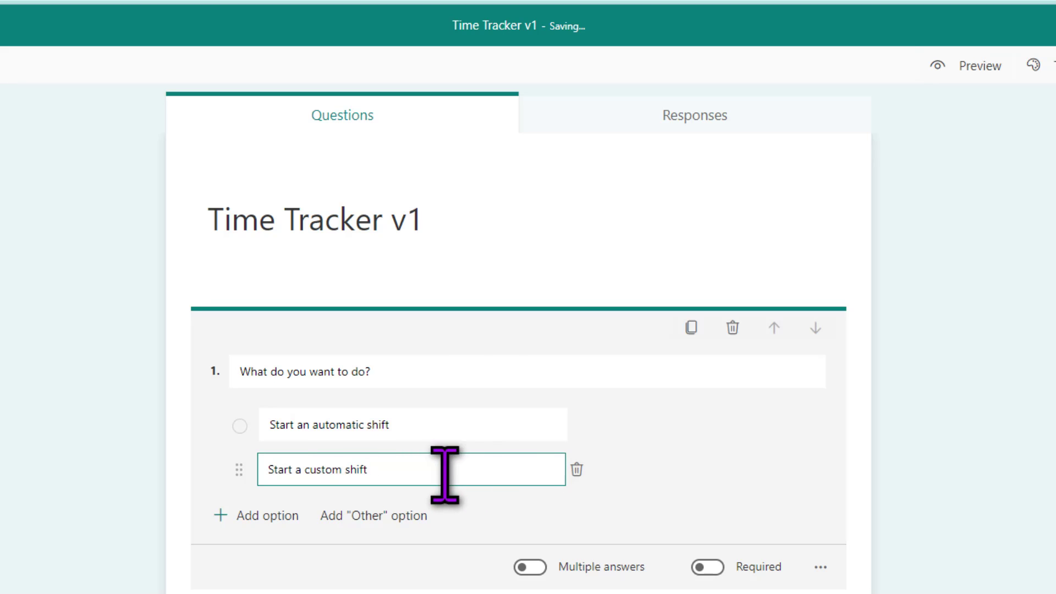
left_click(244, 517)
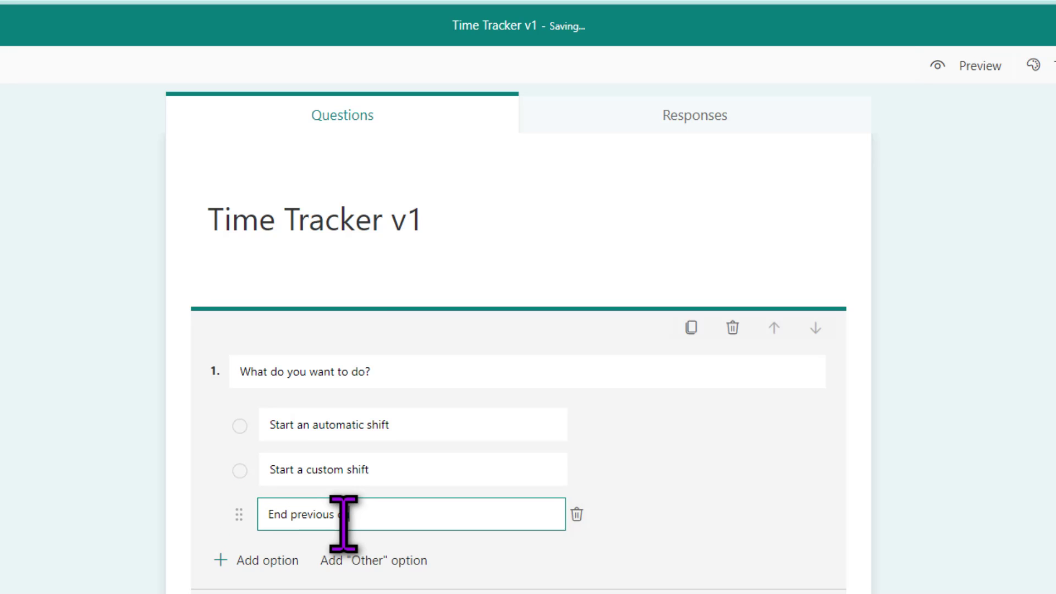
Add a new section to the form after the first question.
scroll(343, 522, "down", 4)
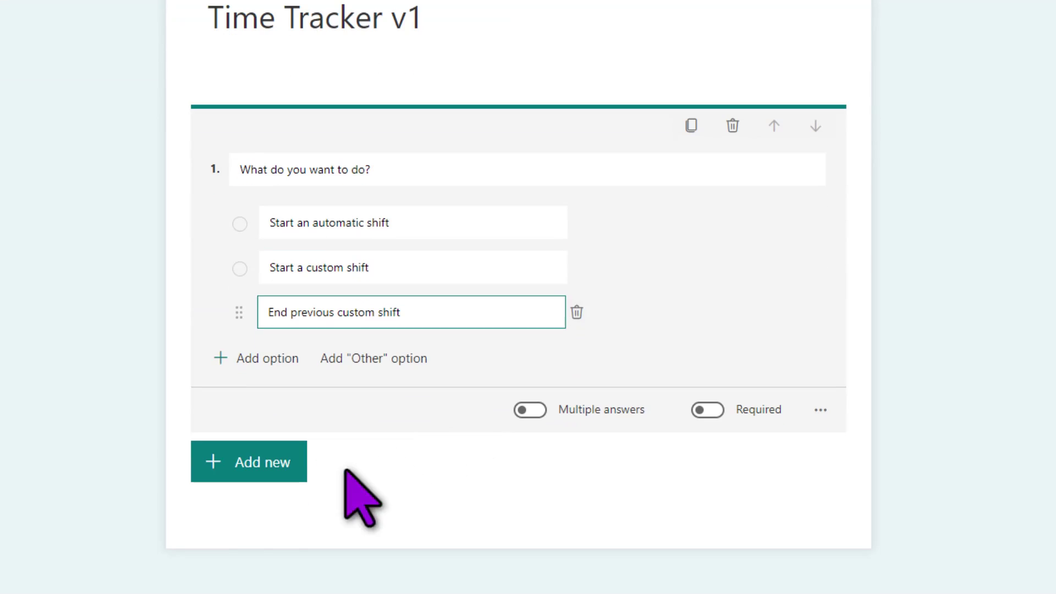
left_click(253, 470)
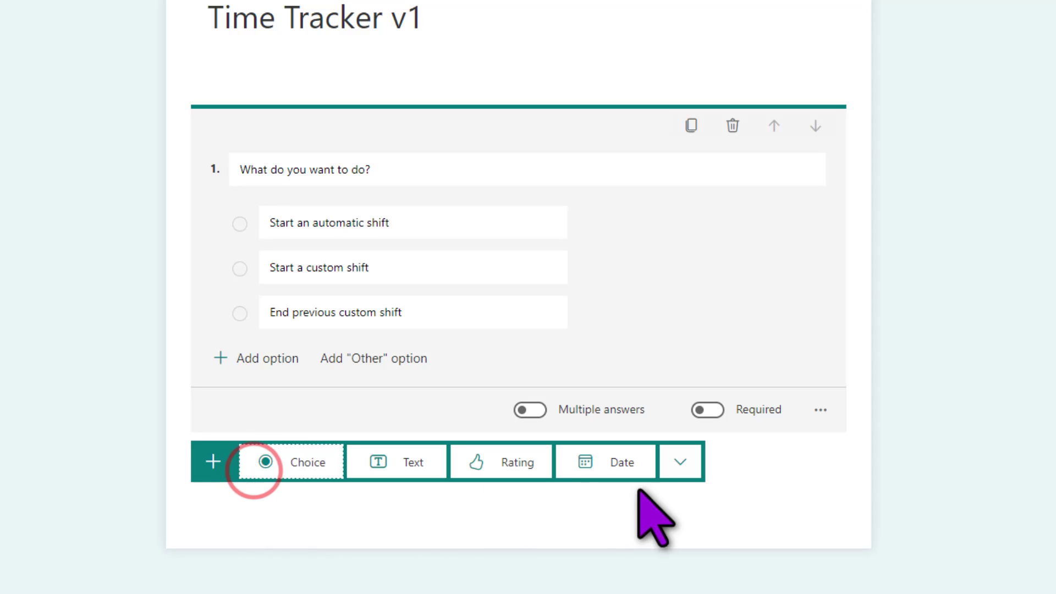
left_click(682, 467)
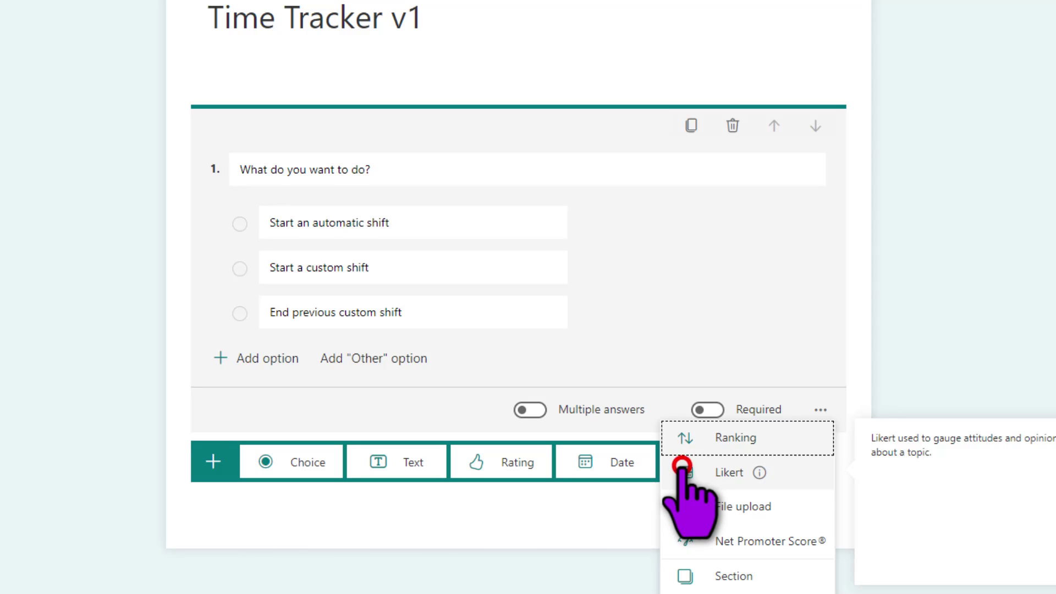
left_click(720, 579)
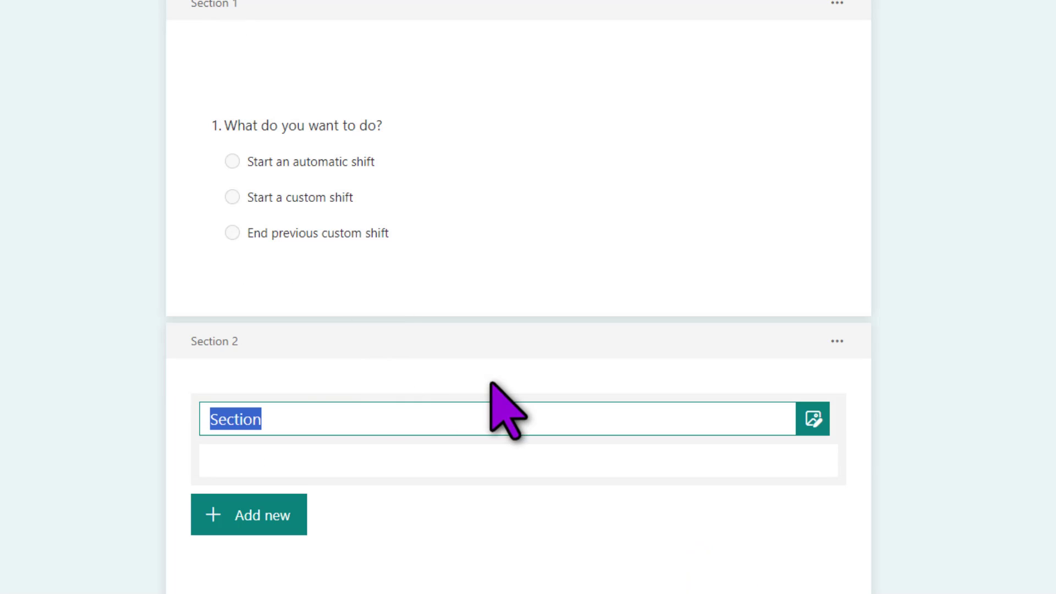
Add a choice question reading "How many hours?" to Section 2.
left_click(237, 518)
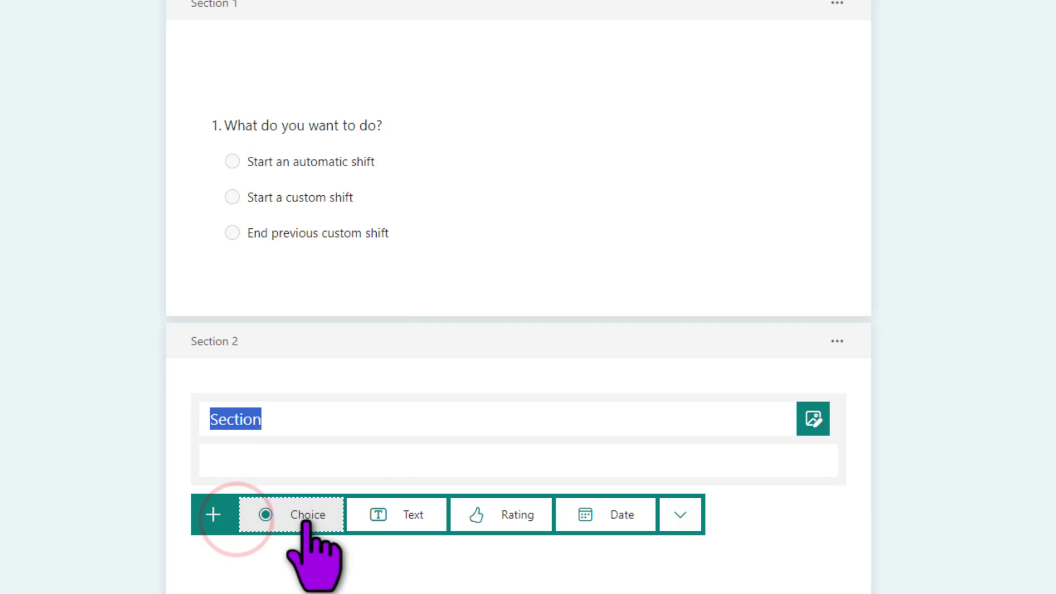
left_click(306, 520)
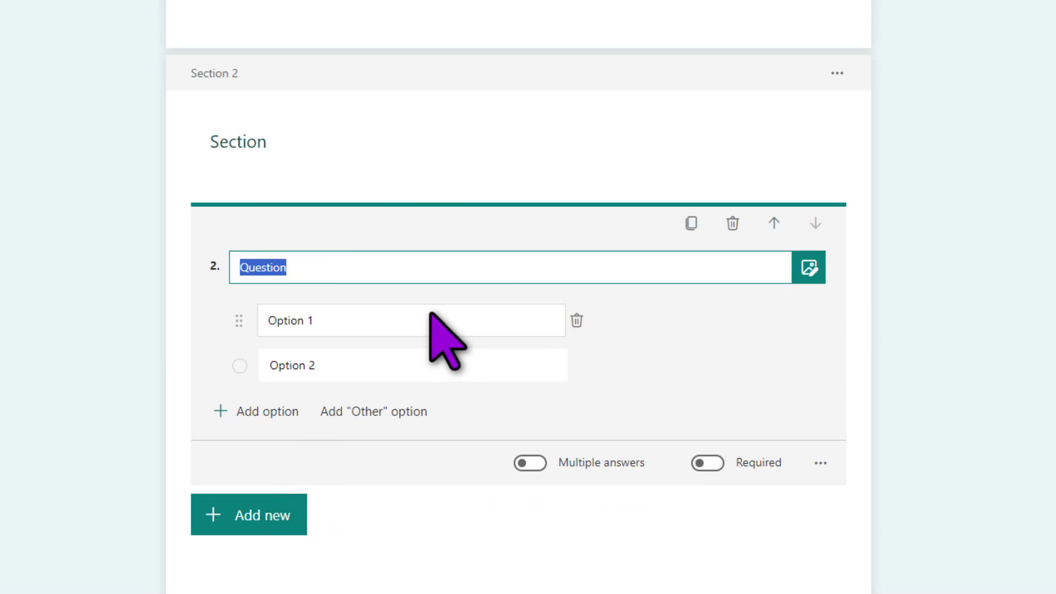
scroll(467, 351, "up", 1)
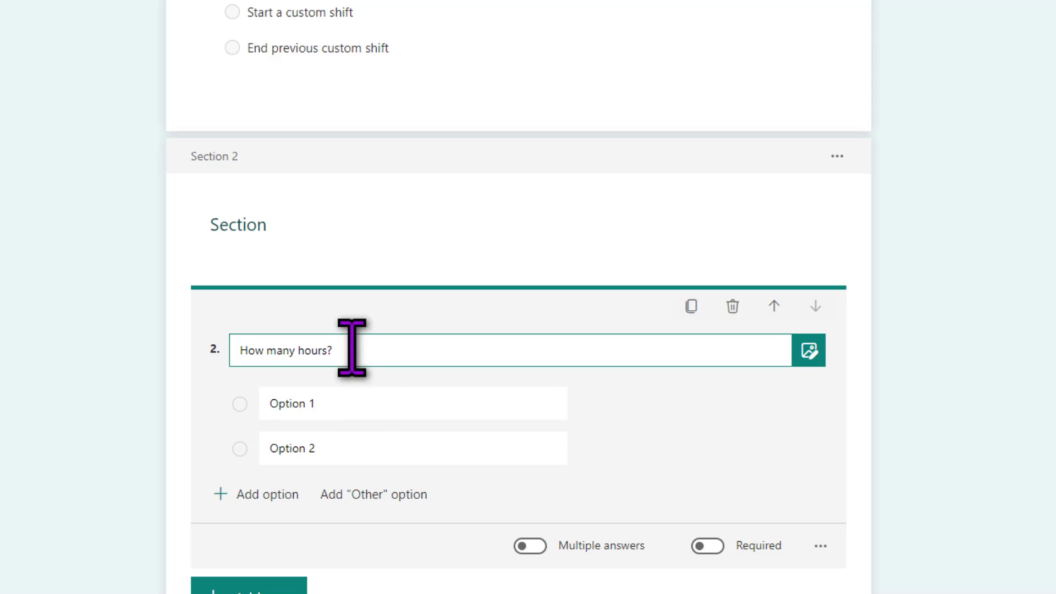
Enter 8, 6, 7, 5 and 4 as the first five options of the "How many hours?" question.
left_click(341, 406)
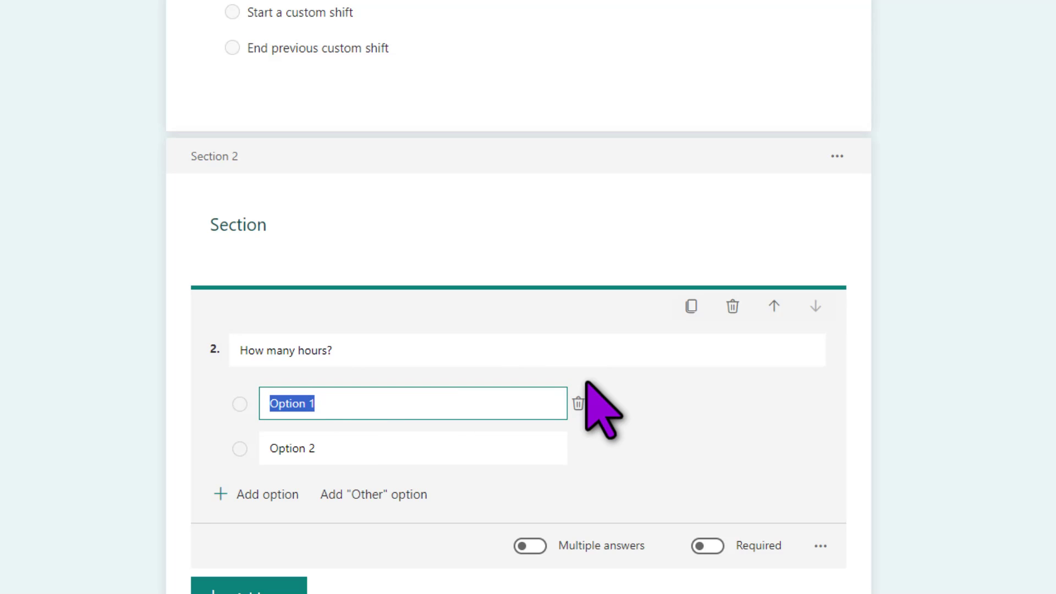
type("8")
left_click(444, 449)
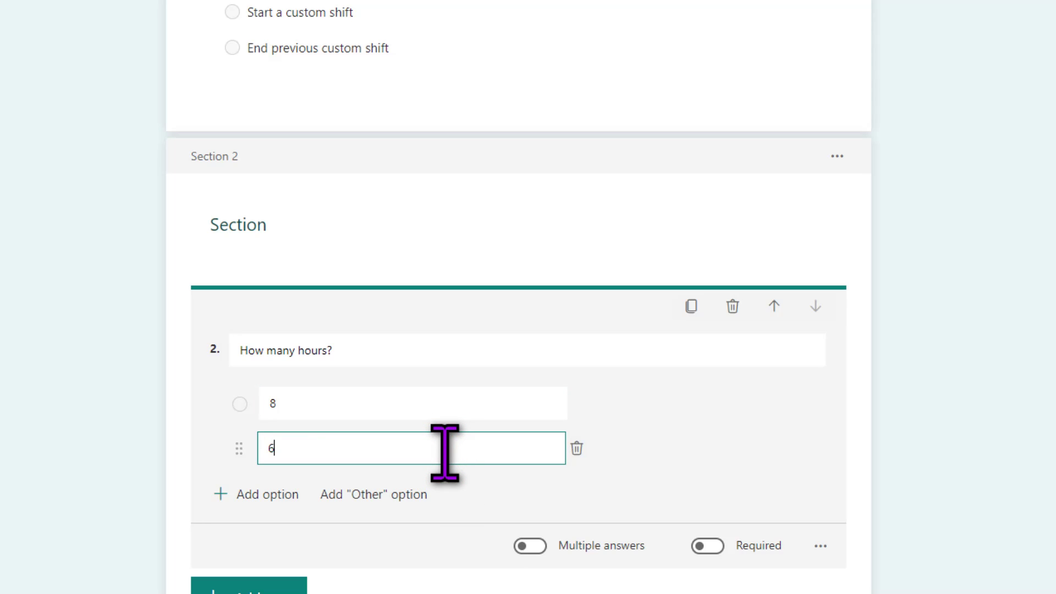
left_click(250, 494)
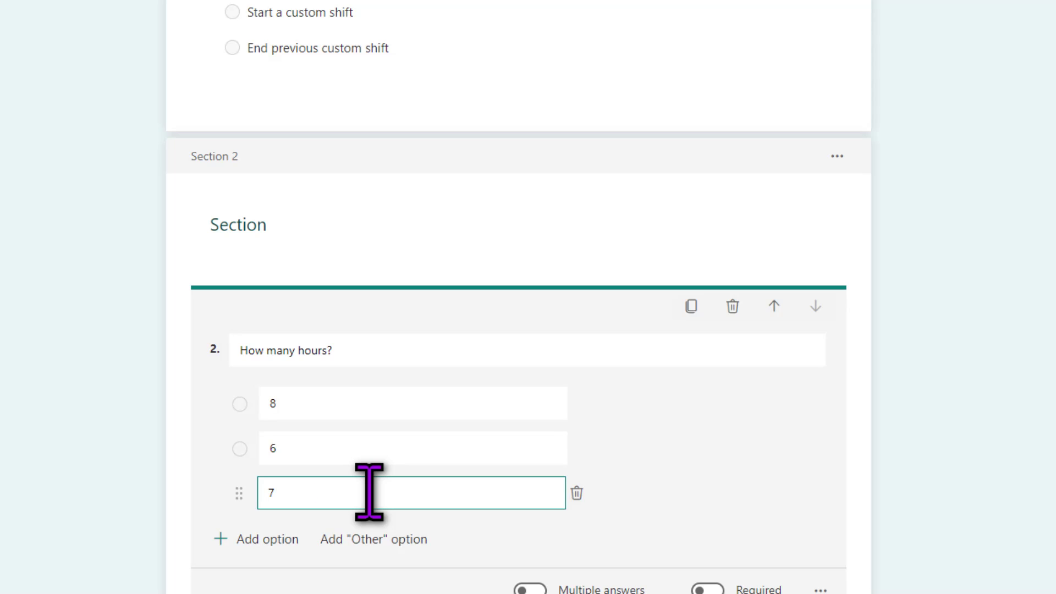
left_click(236, 536)
type("5")
scroll(245, 550, "down", 3)
left_click(273, 418)
type("4")
Add the further options 3, 2, 1 and 12 to the "How many hours?" question.
left_click(267, 465)
type("3")
left_click(274, 503)
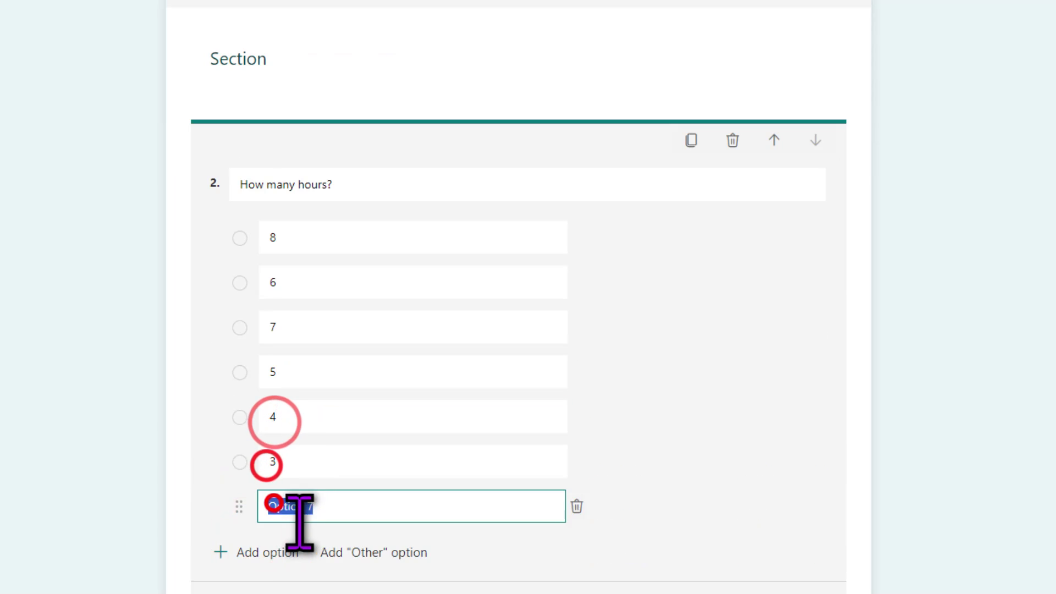
type("2")
left_click(268, 552)
type("1")
scroll(300, 523, "down", 3)
left_click(268, 429)
type("1")
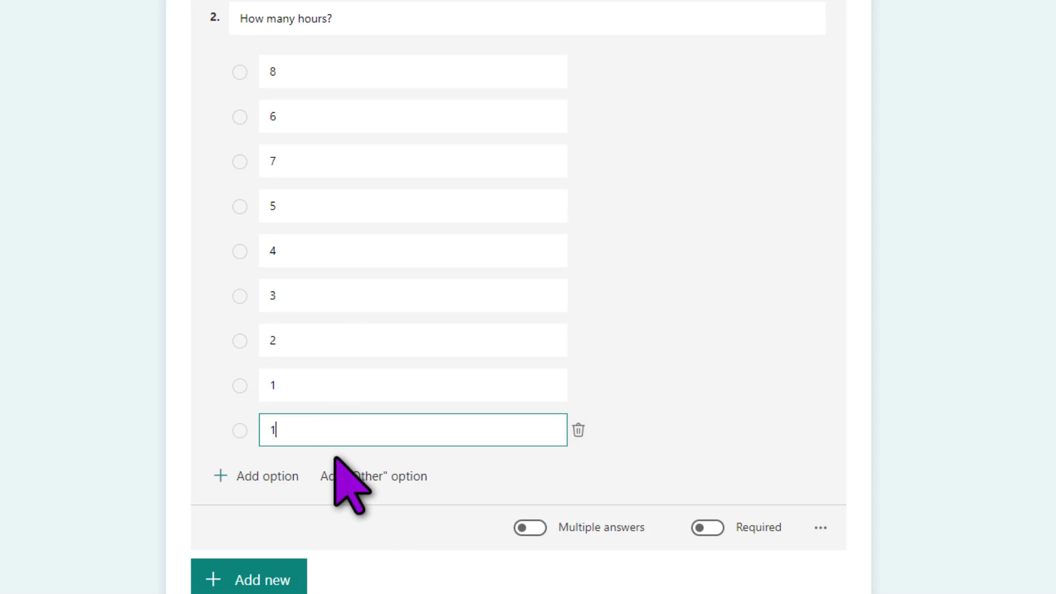
left_click(607, 464)
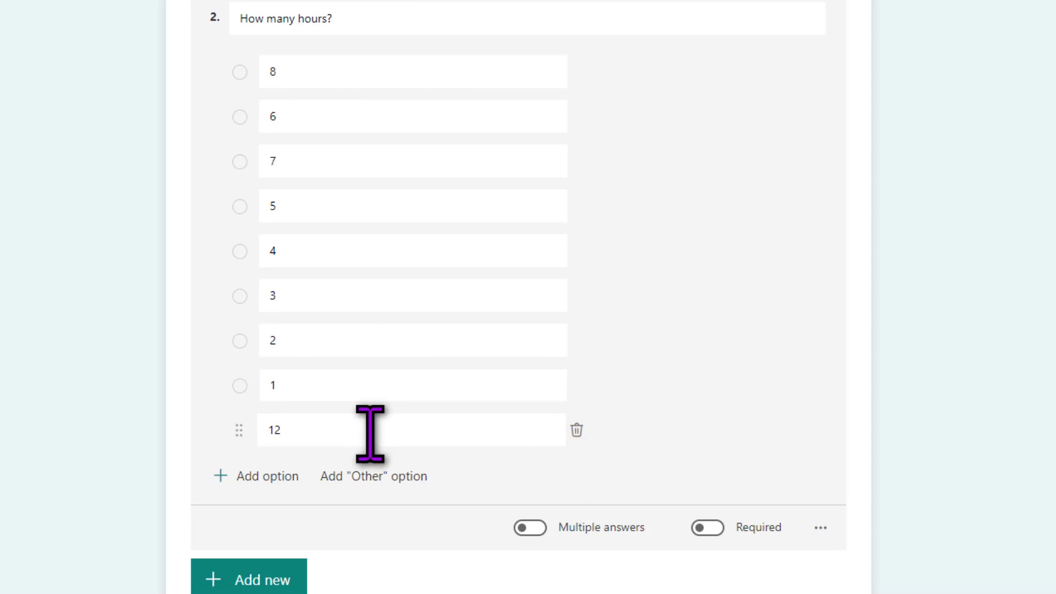
Change the "How many hours?" question to a drop-down list.
left_click(820, 529)
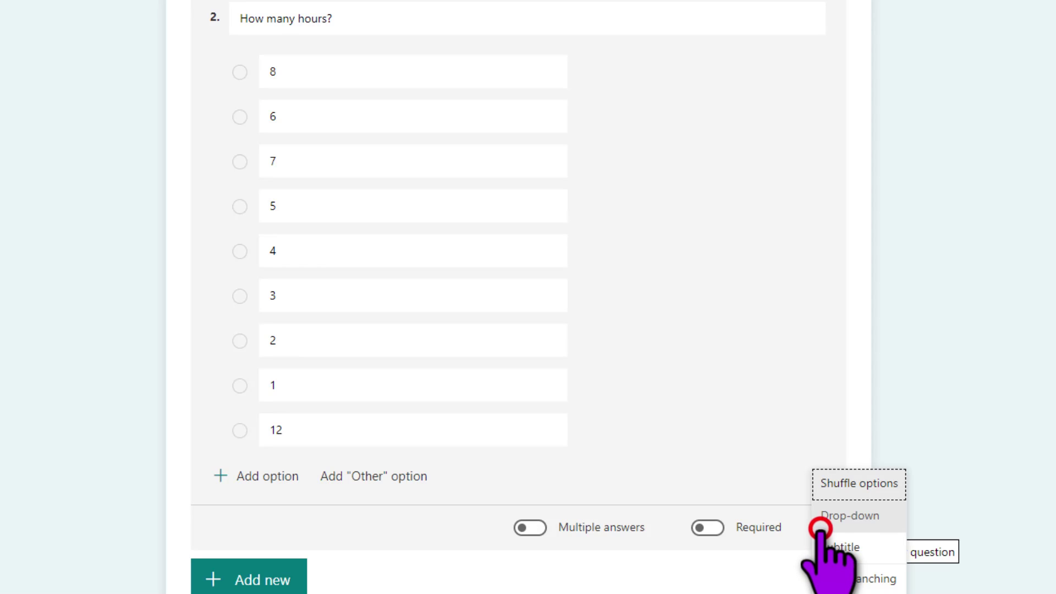
left_click(849, 517)
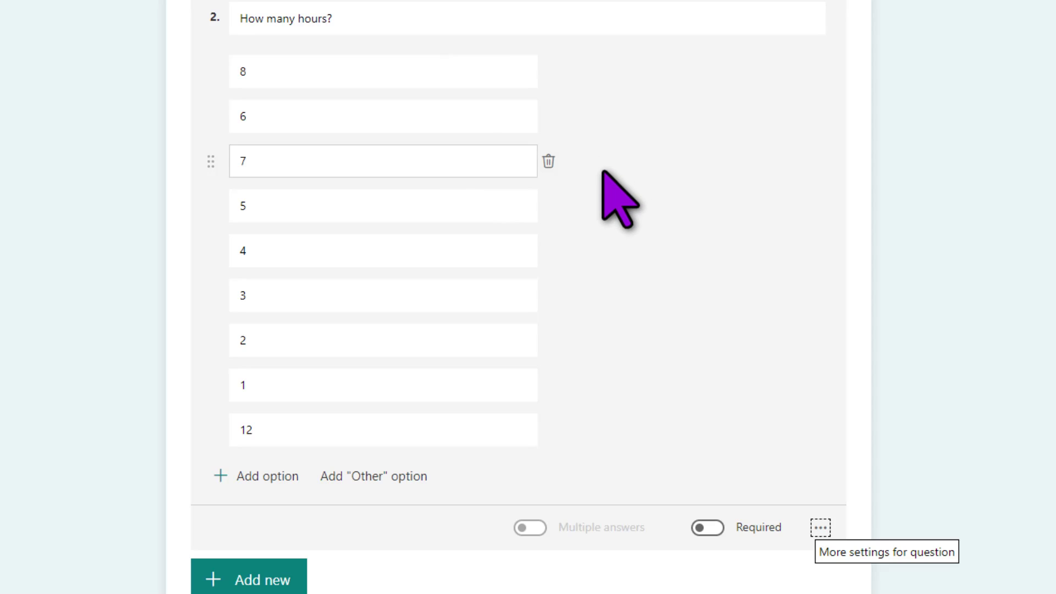
left_click(630, 338)
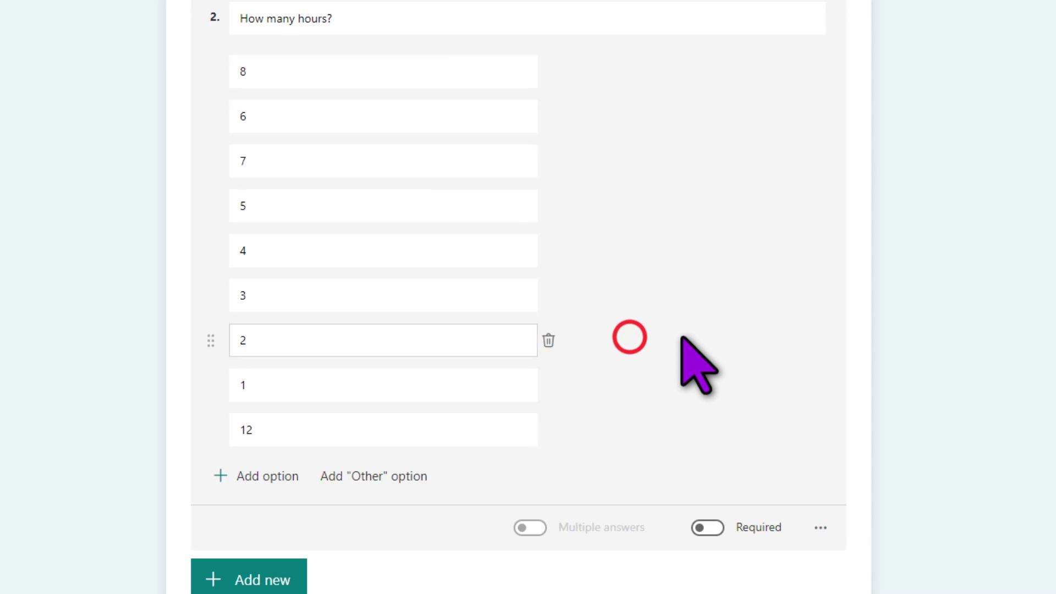
scroll(682, 338, "up", 8)
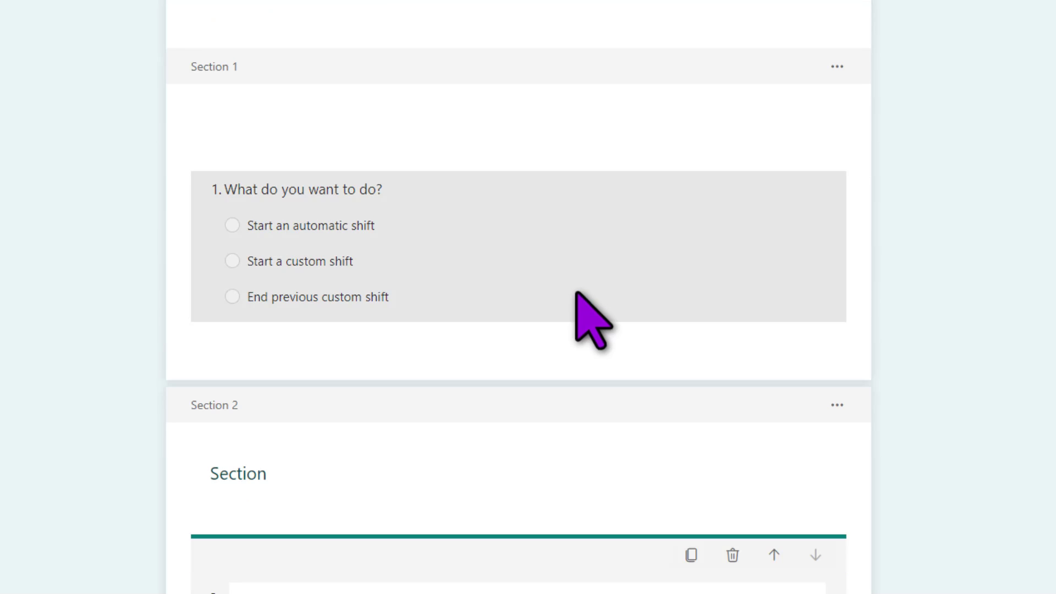
Make the "What do you want to do?" question required and open its branching options.
left_click(572, 273)
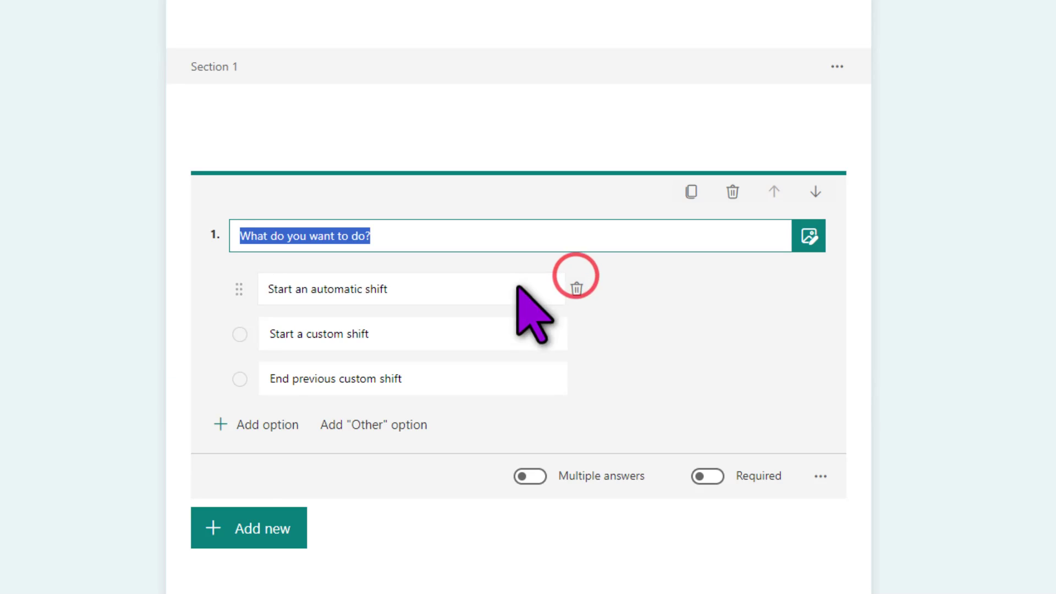
left_click(713, 476)
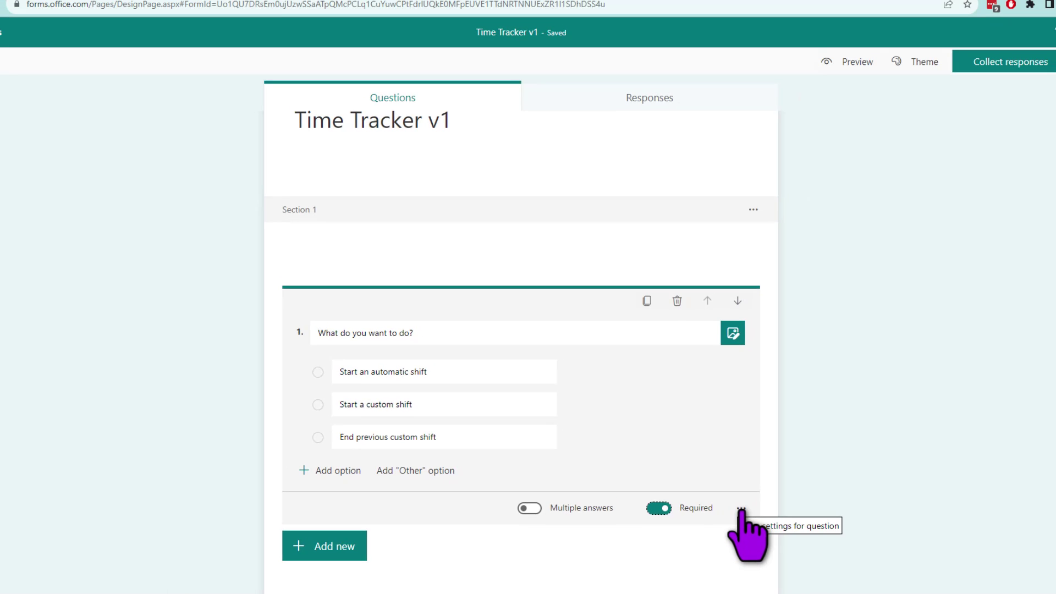
left_click(741, 509)
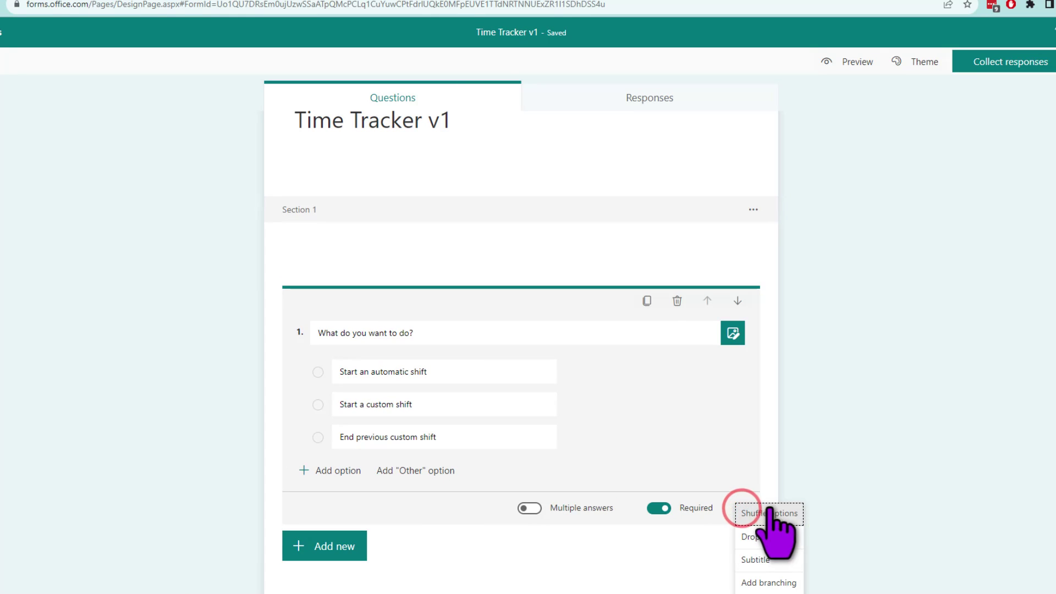
left_click(773, 584)
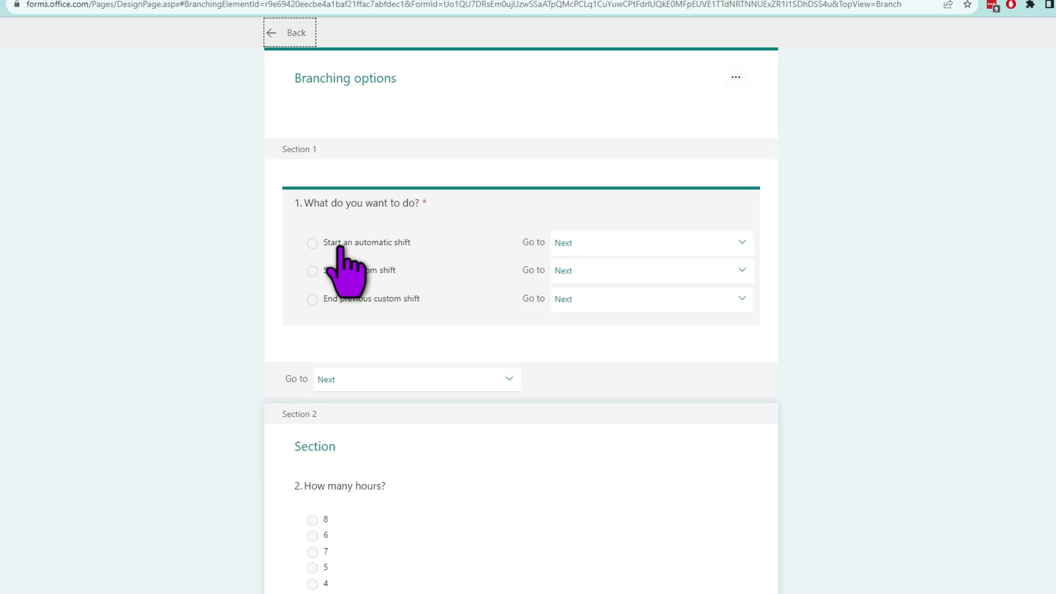
Branch "Start an automatic shift" to Section 2, and "Start a custom shift" and "End previous custom shift" to the end of the form.
left_click(586, 242)
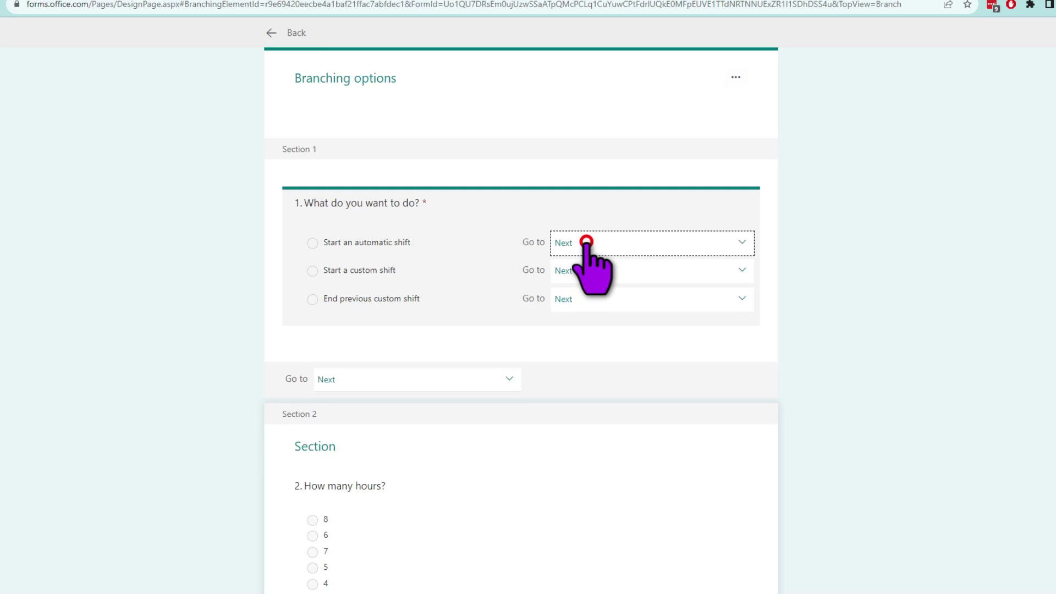
left_click(597, 349)
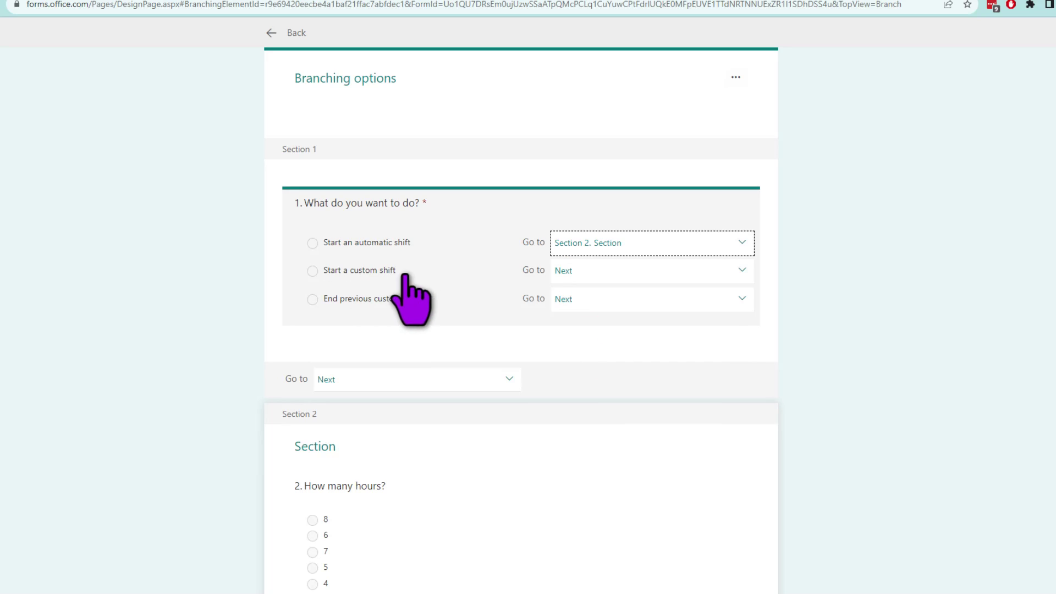
left_click(586, 268)
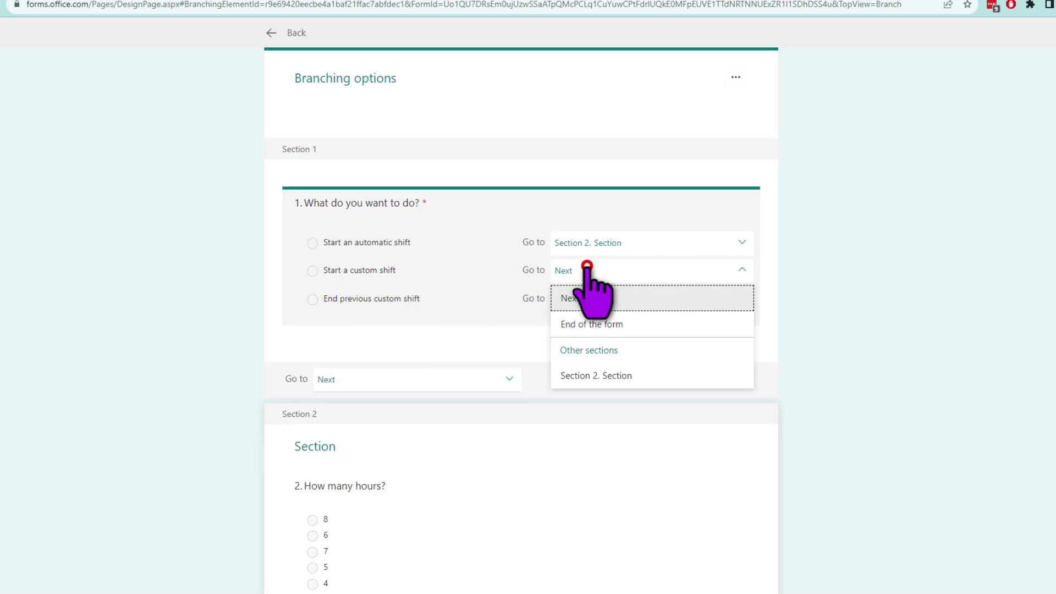
left_click(609, 329)
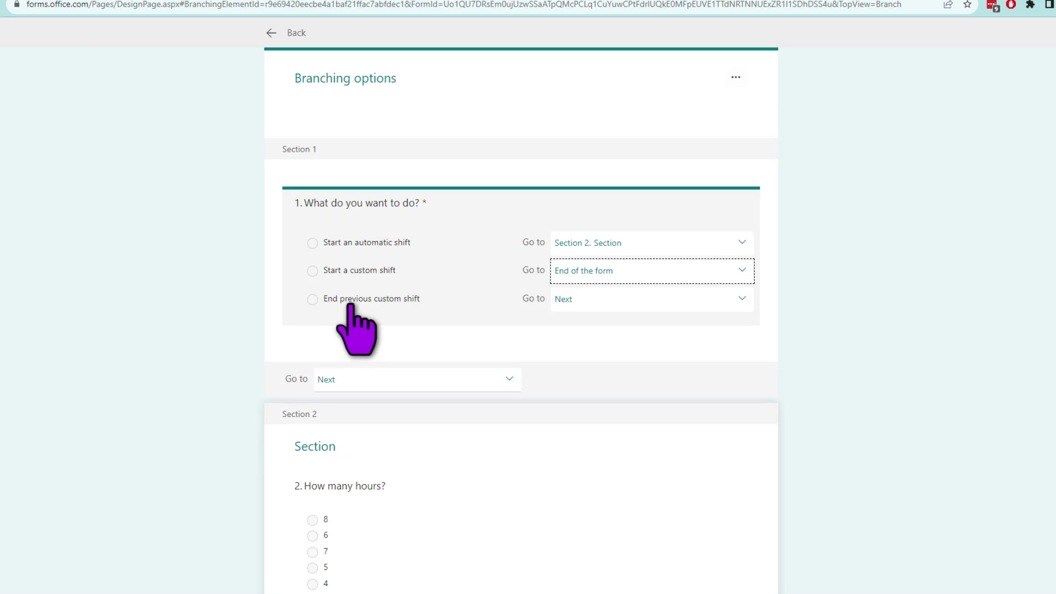
left_click(608, 299)
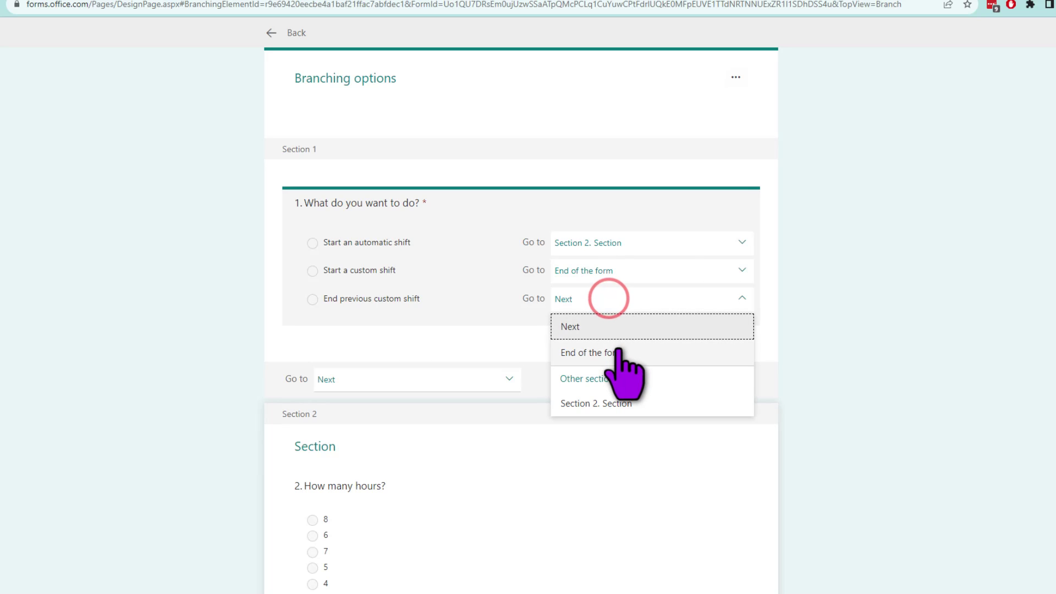
left_click(618, 348)
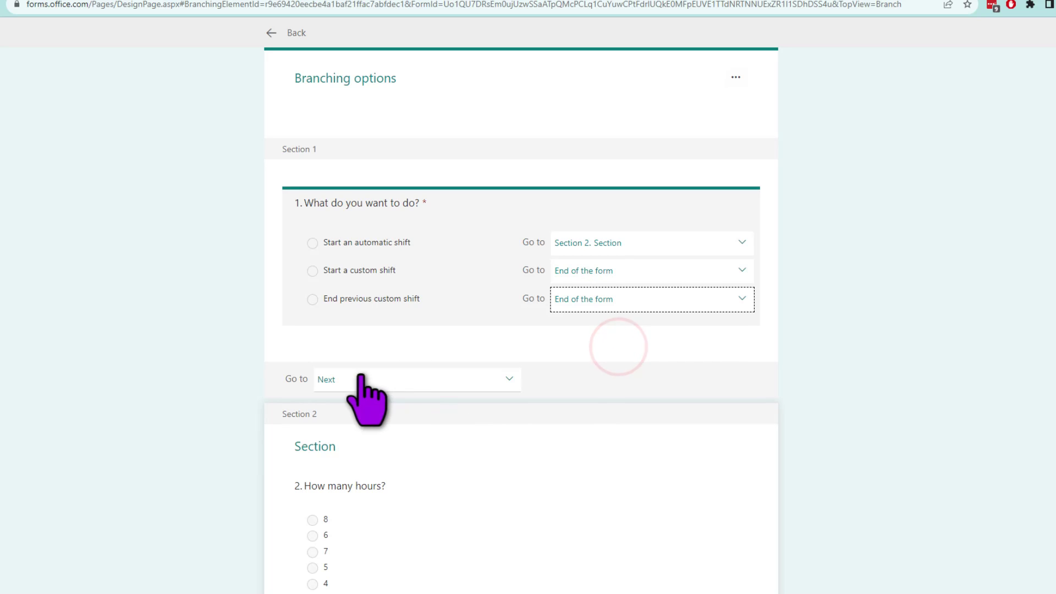
Set the overall branching destination of Section 1 to "End of the form".
left_click(381, 378)
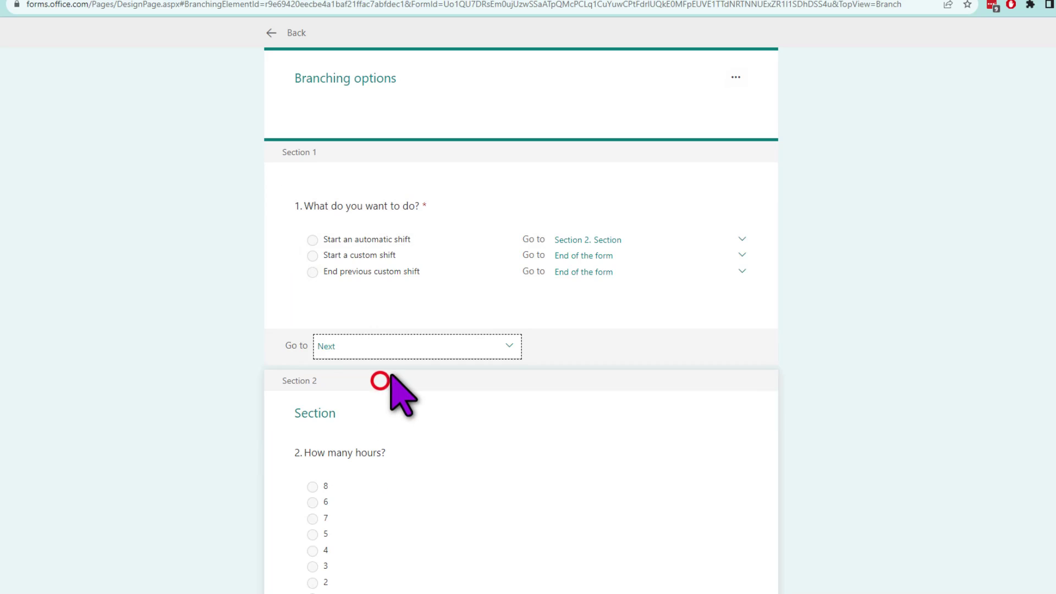
left_click(388, 345)
left_click(387, 401)
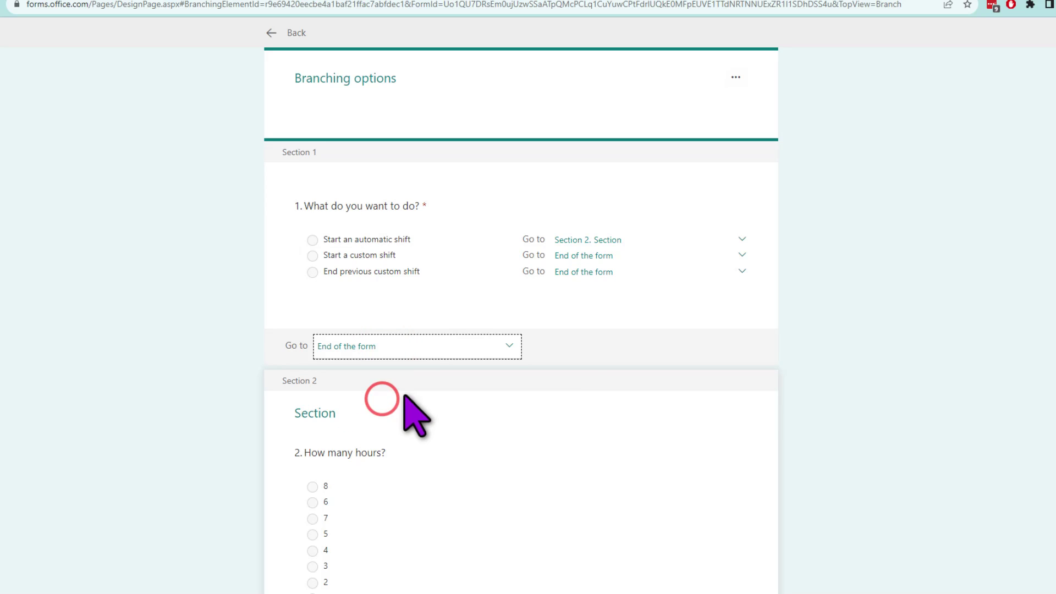
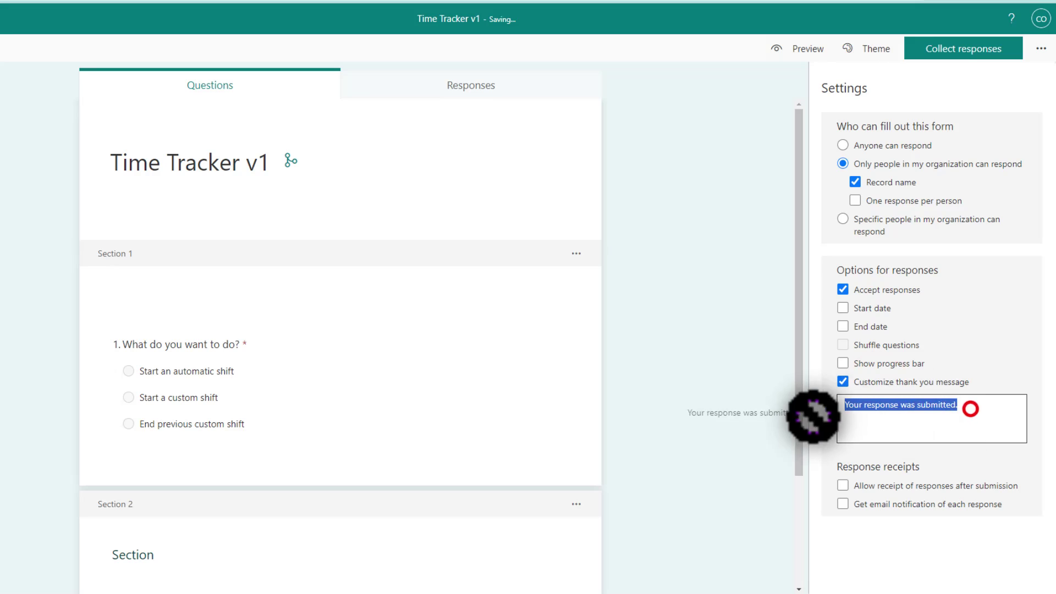
Replace the thank-you message with "Your shift details are recorded. Make sure you end the shift when you finish.".
left_click(976, 403)
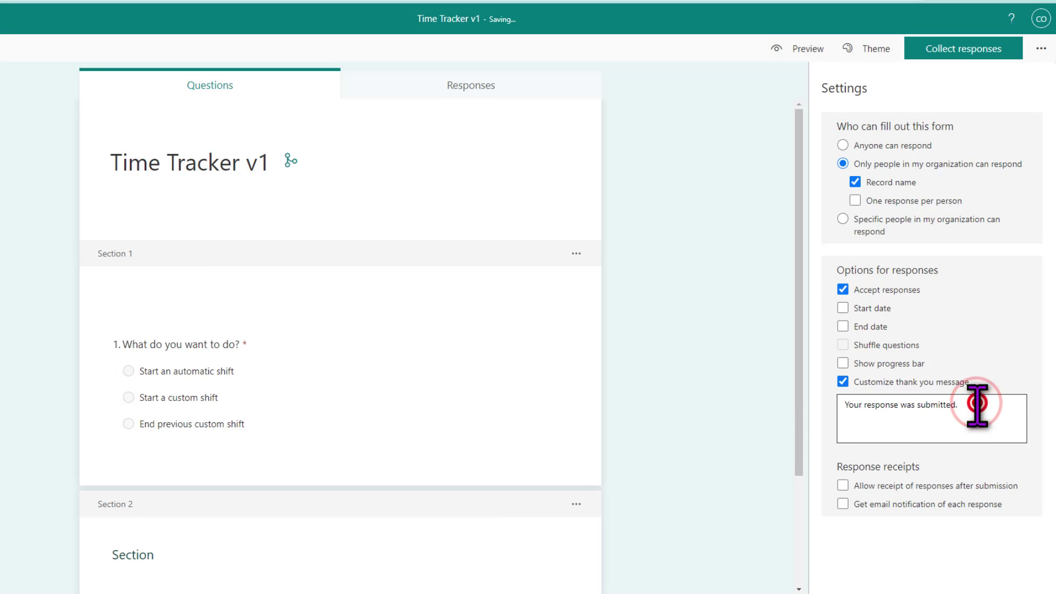
triple_click(978, 403)
type("Your")
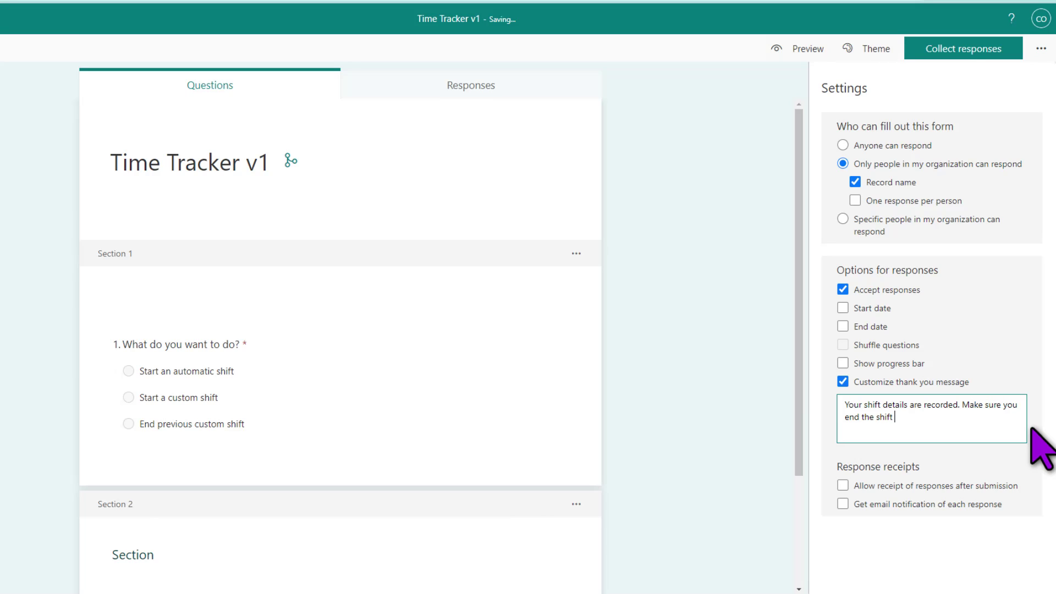
left_click(1029, 414)
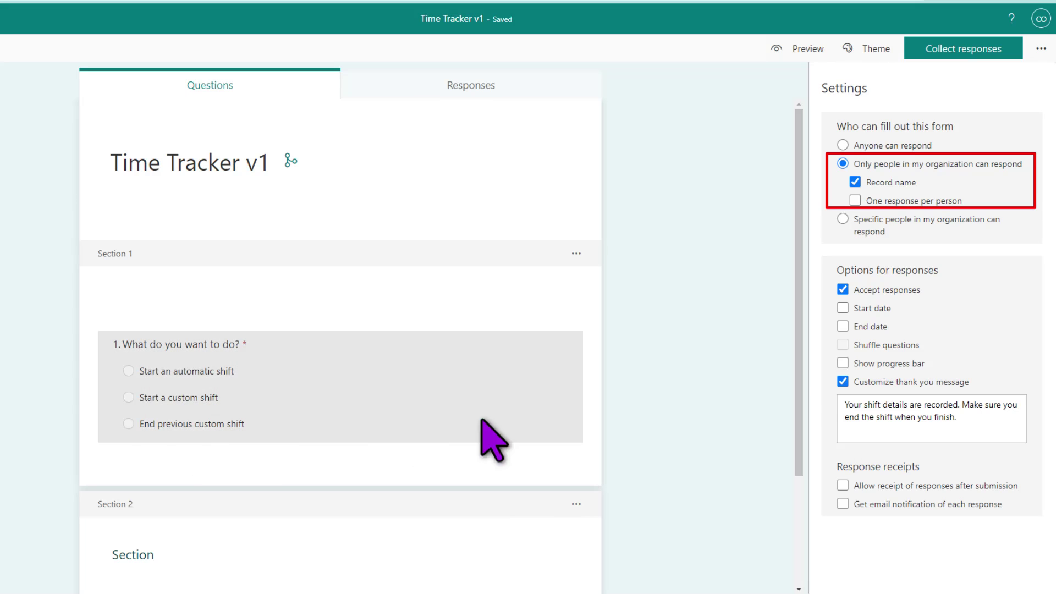
Shorten the form's response URL, view its QR code, and copy the shortened link.
left_click(962, 55)
left_click(844, 190)
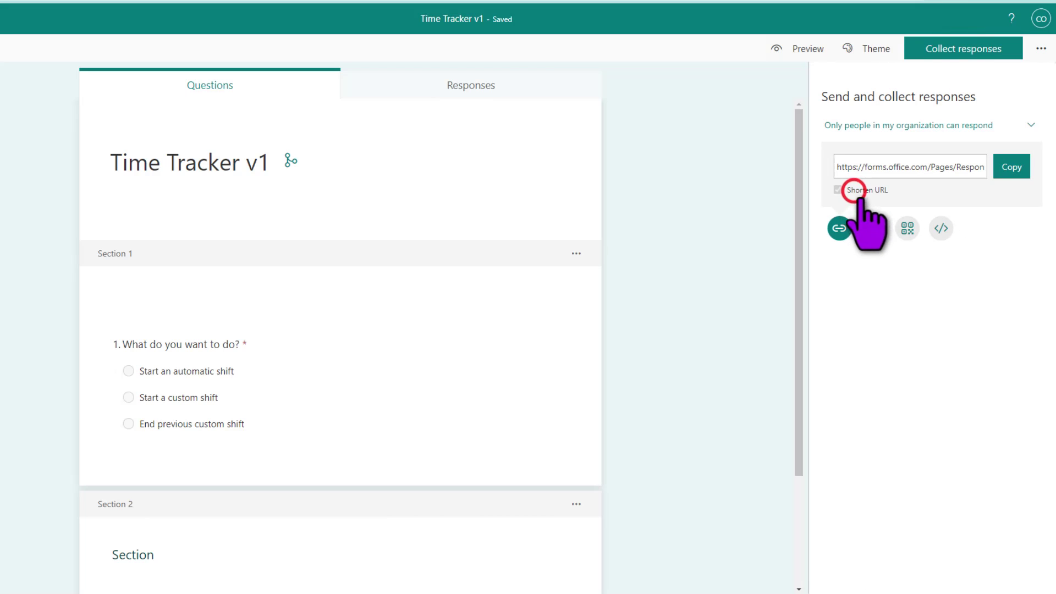
left_click(906, 229)
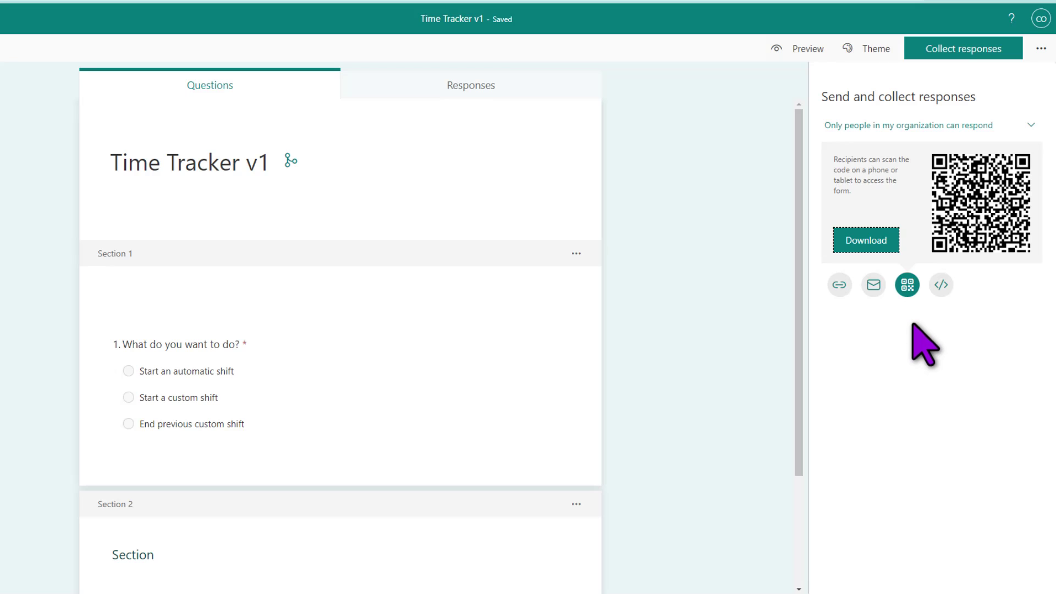
left_click(839, 284)
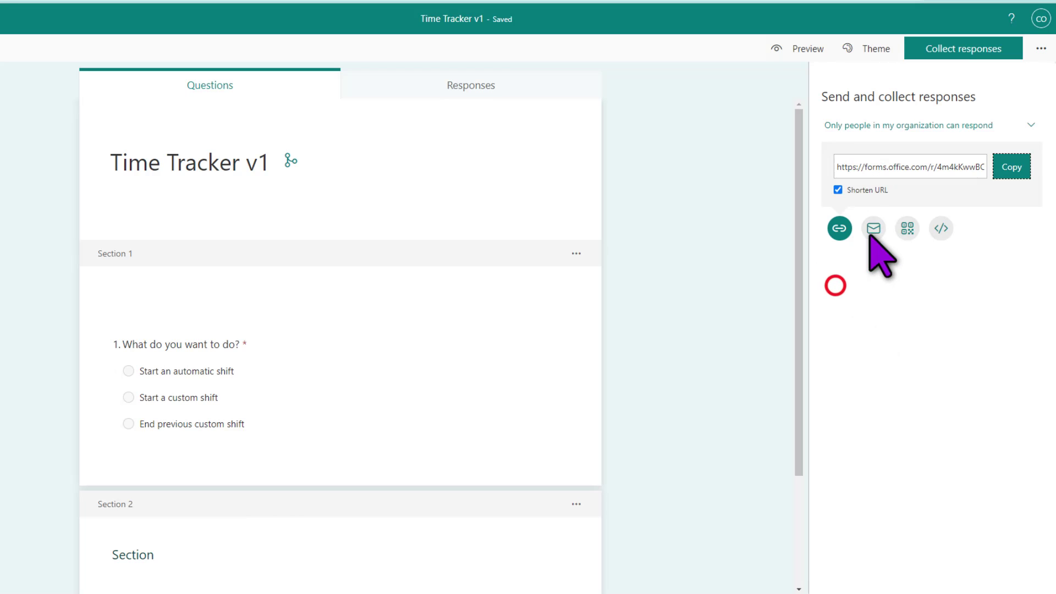
left_click(908, 168)
left_click(1011, 168)
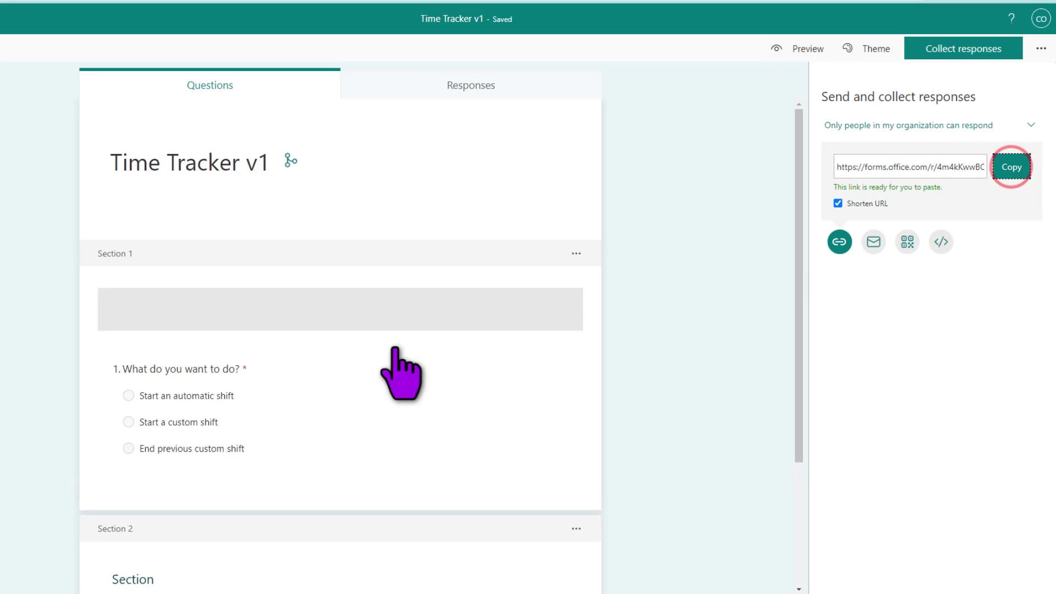
Open the copied form link in a new browser window.
key("ctrl+n")
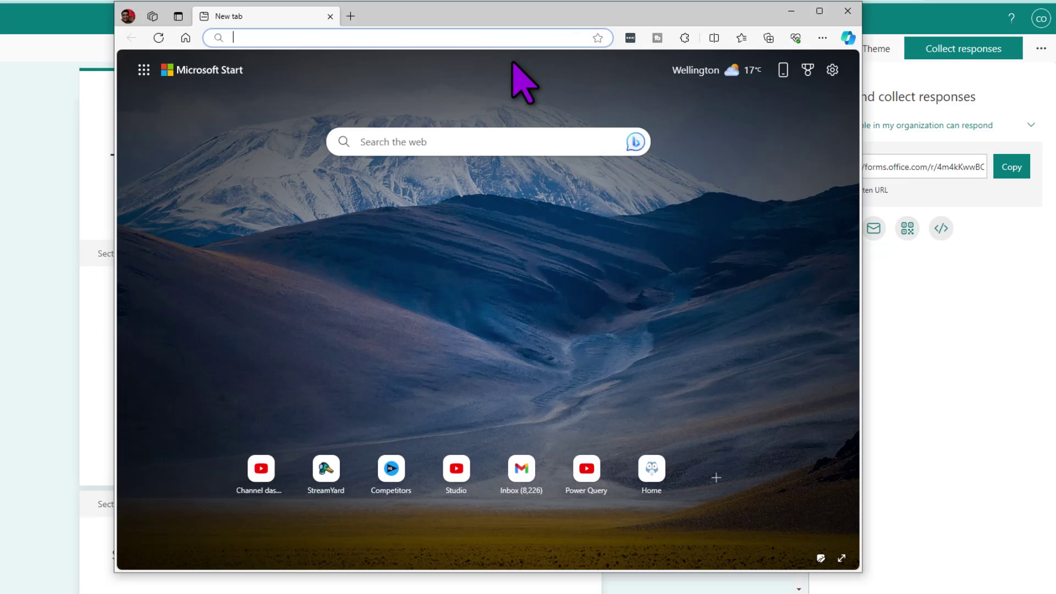
key("ctrl+v")
key("Return")
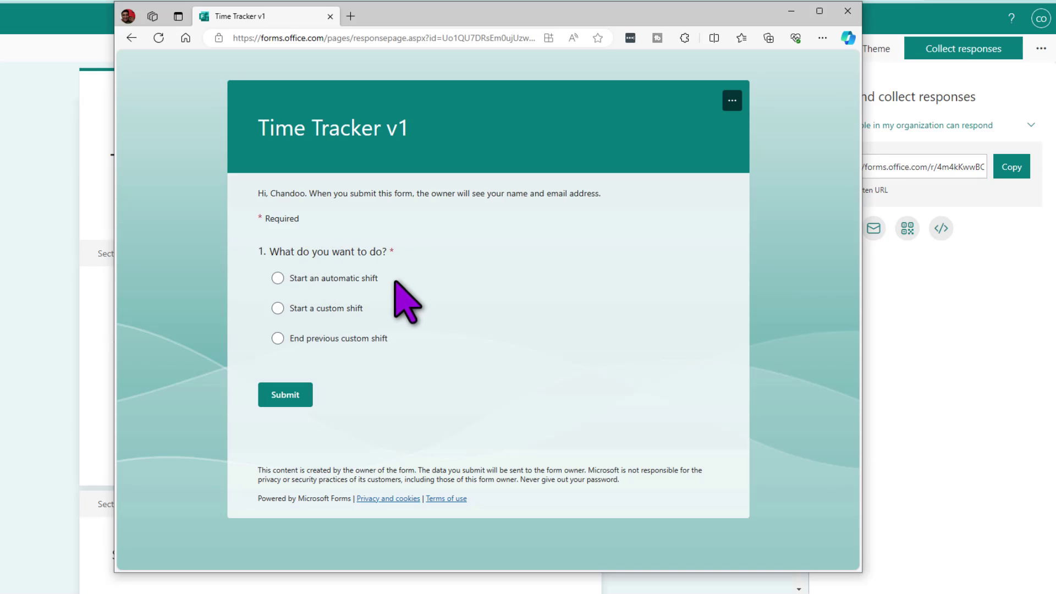
Submit a test response with "Start an automatic shift" and 4 hours.
left_click(278, 278)
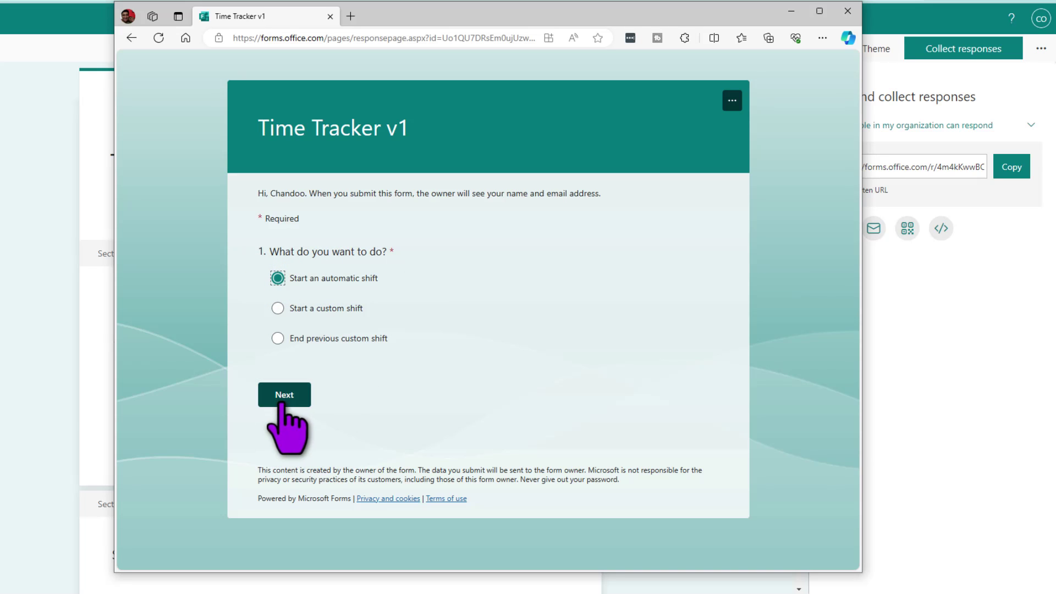
left_click(278, 308)
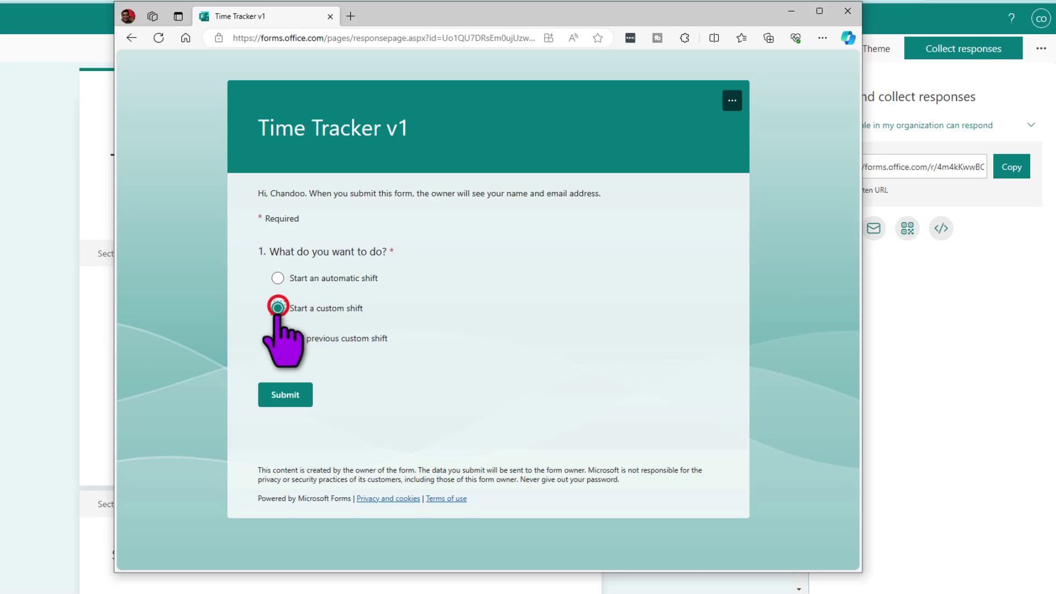
left_click(278, 278)
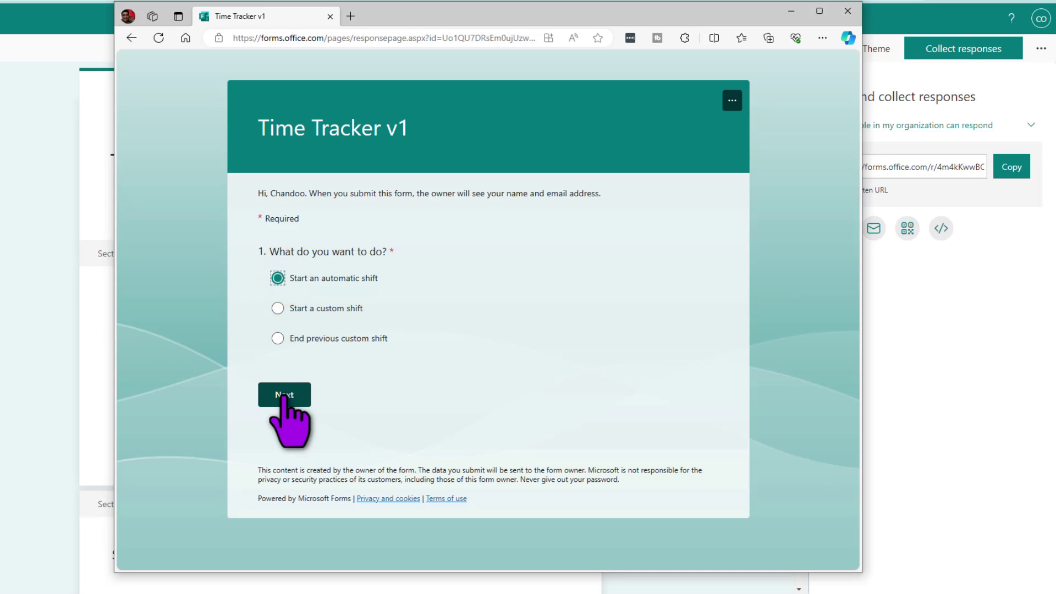
left_click(284, 395)
left_click(396, 257)
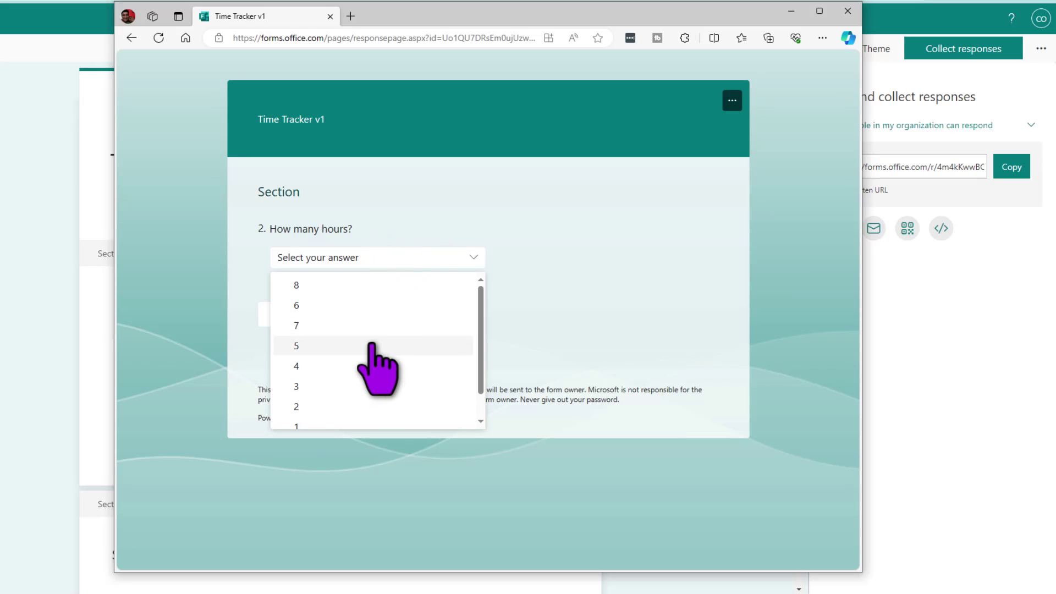
left_click(344, 361)
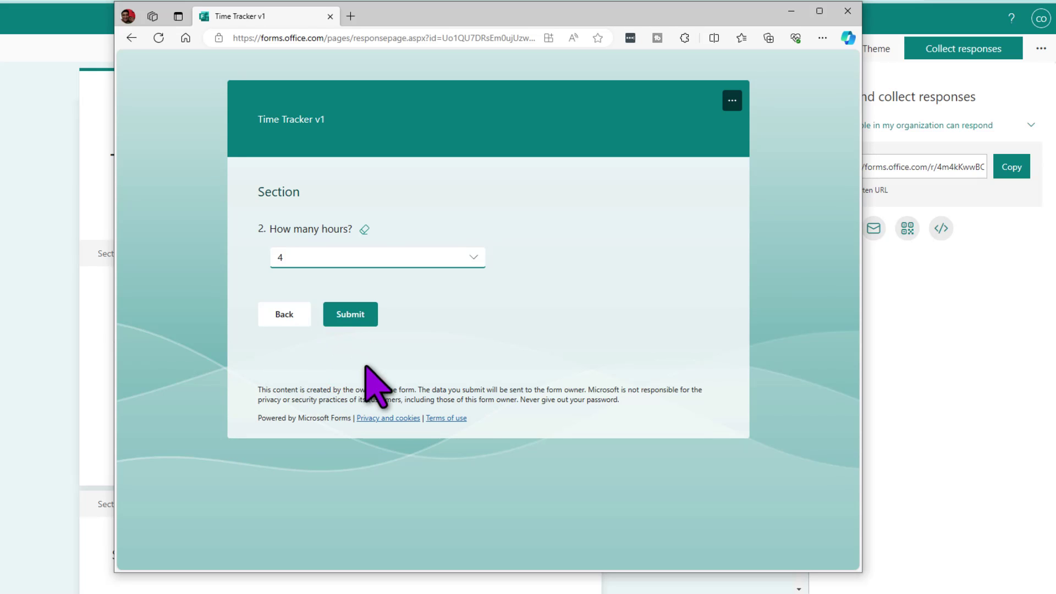
left_click(352, 314)
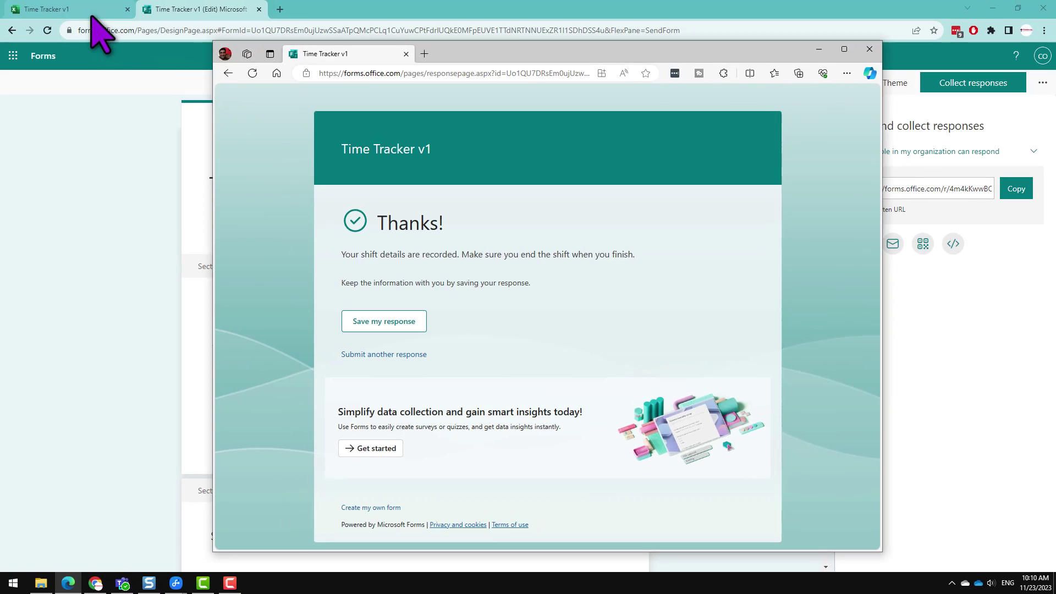
Switch to the Time Tracker v1 workbook and examine each field of the submitted response on the Form1 sheet.
left_click(85, 10)
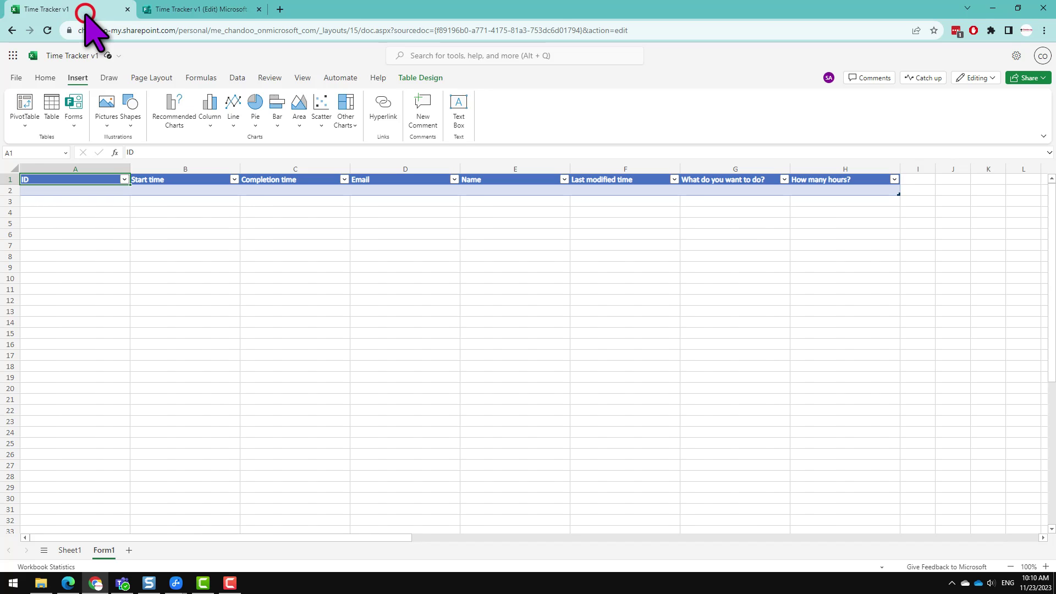
left_click(198, 267)
left_click_drag(75, 191, 725, 192)
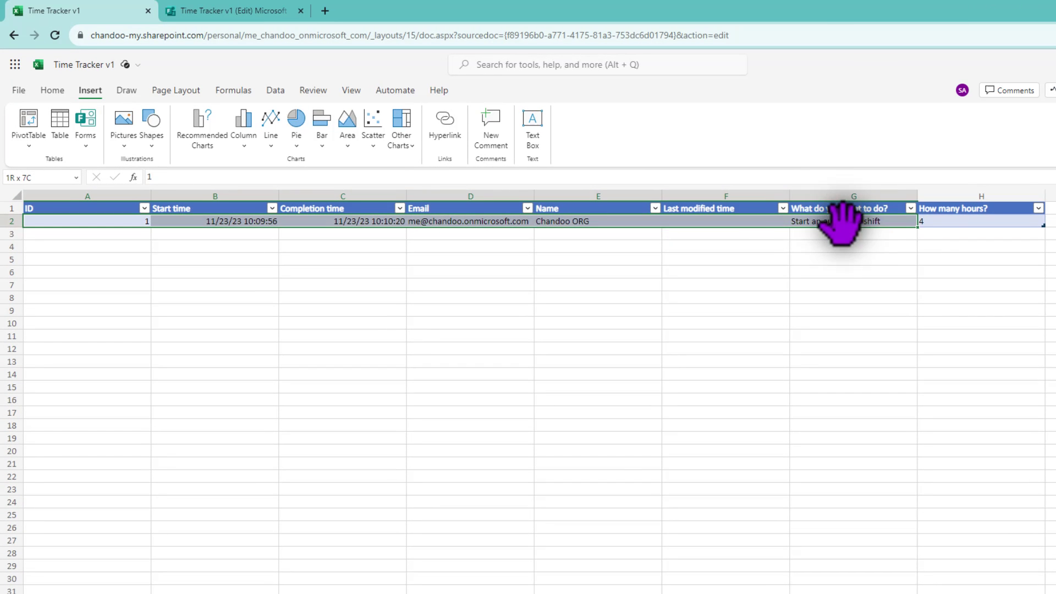
left_click_drag(840, 220, 956, 223)
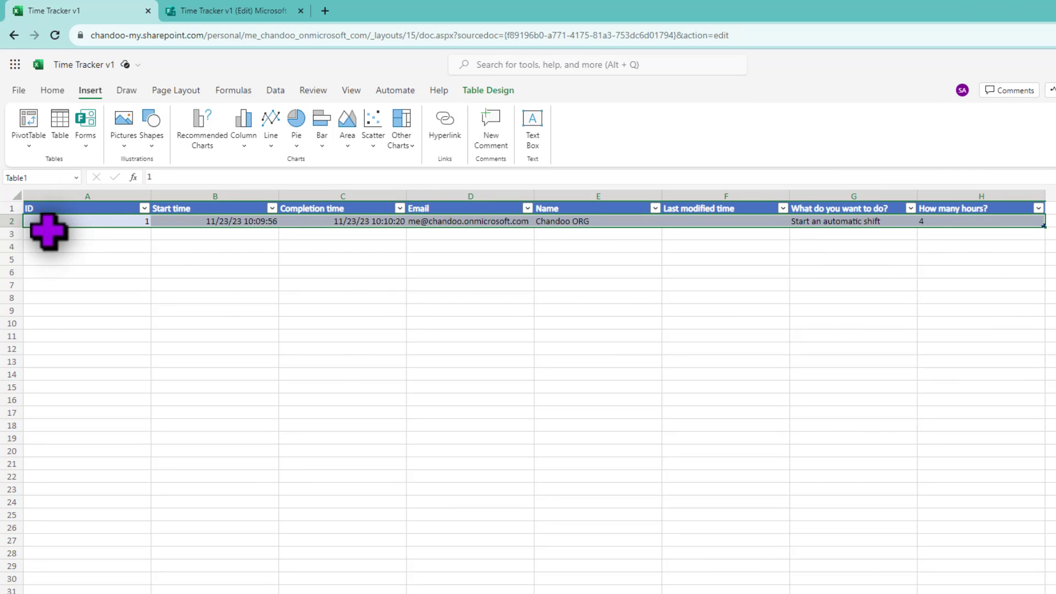
left_click(210, 222)
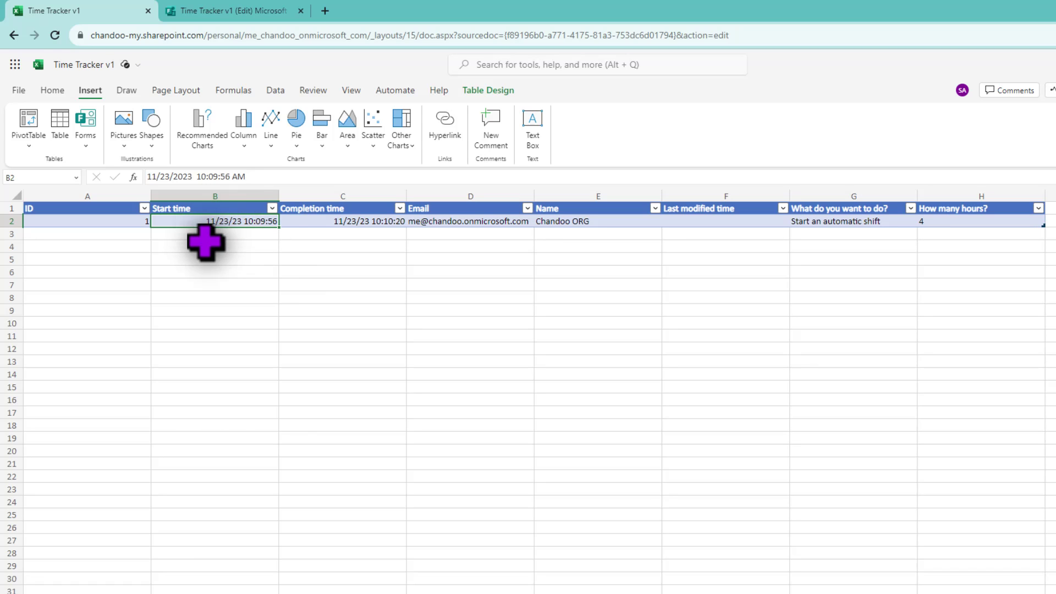
left_click(485, 220)
left_click(581, 220)
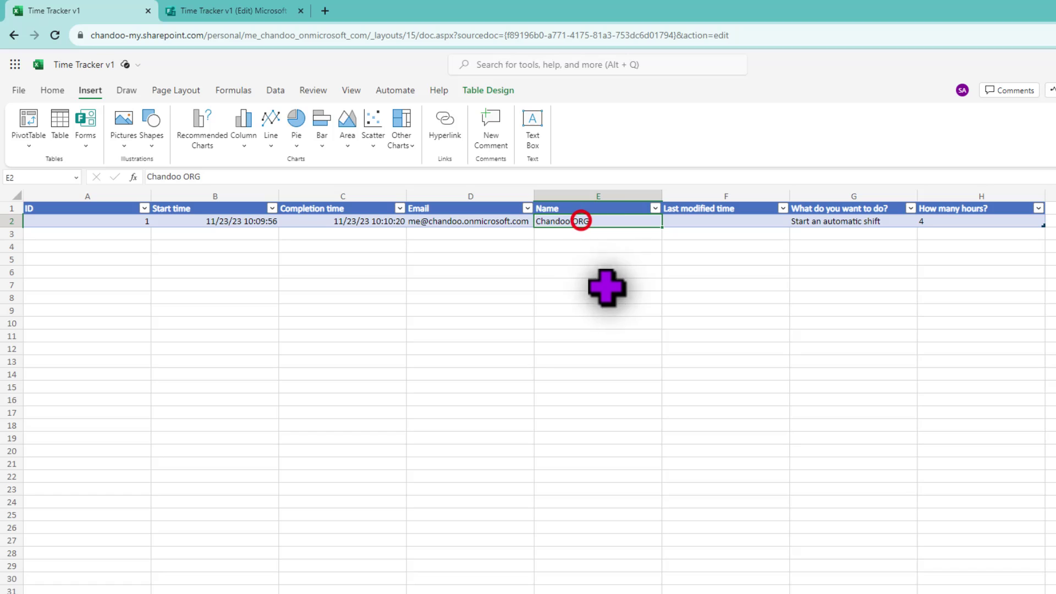
left_click(862, 223)
left_click(946, 223)
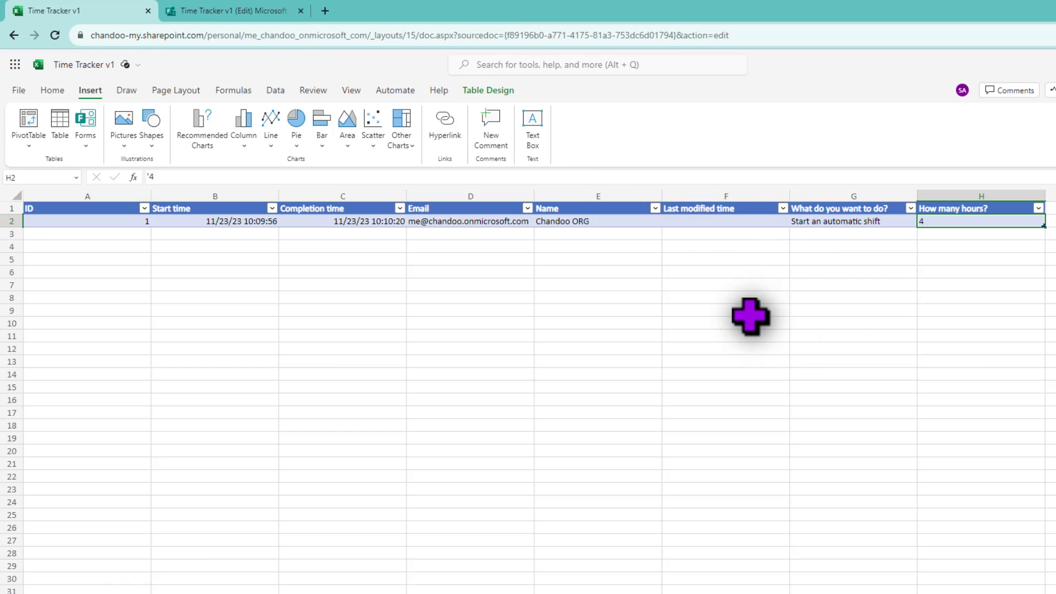
Switch to the form window and submit another response with "Start a custom shift".
key("alt+Tab")
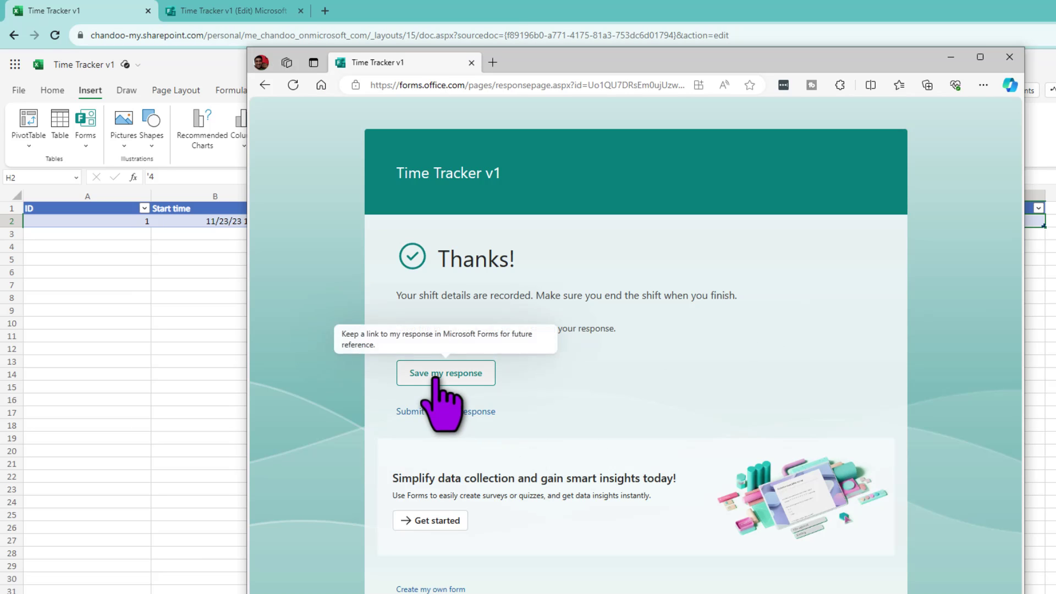
left_click(433, 414)
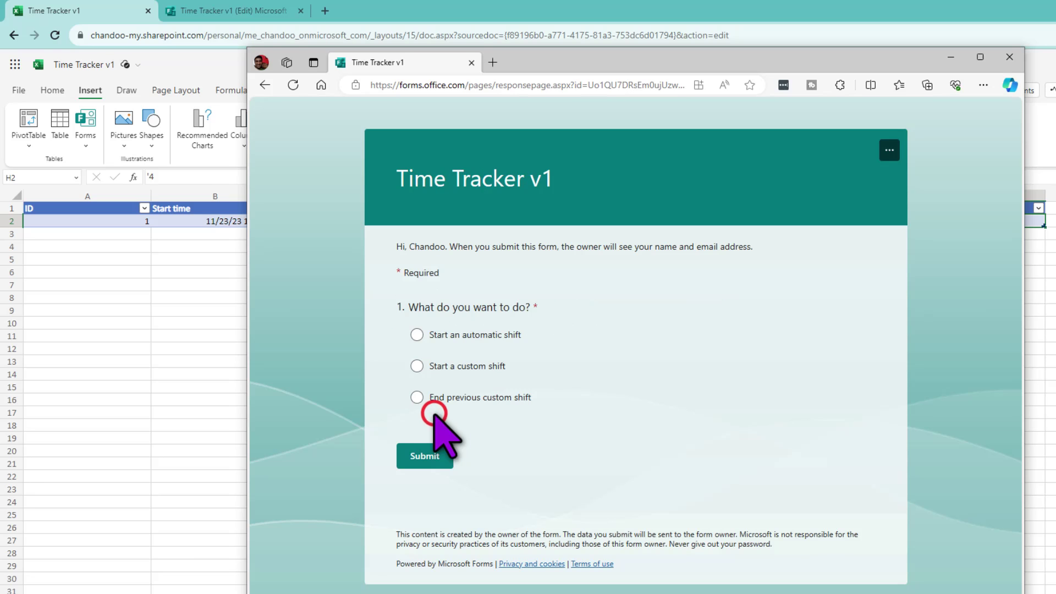
left_click(462, 365)
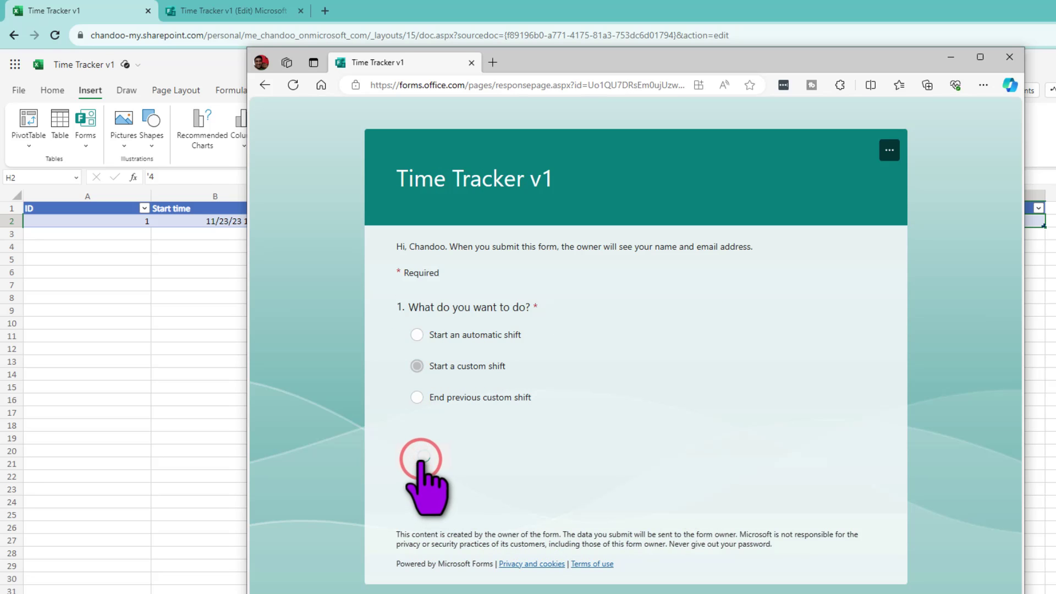
Return to the Time Tracker v1 workbook and examine the custom shift response's hours, action and start time.
left_click(142, 295)
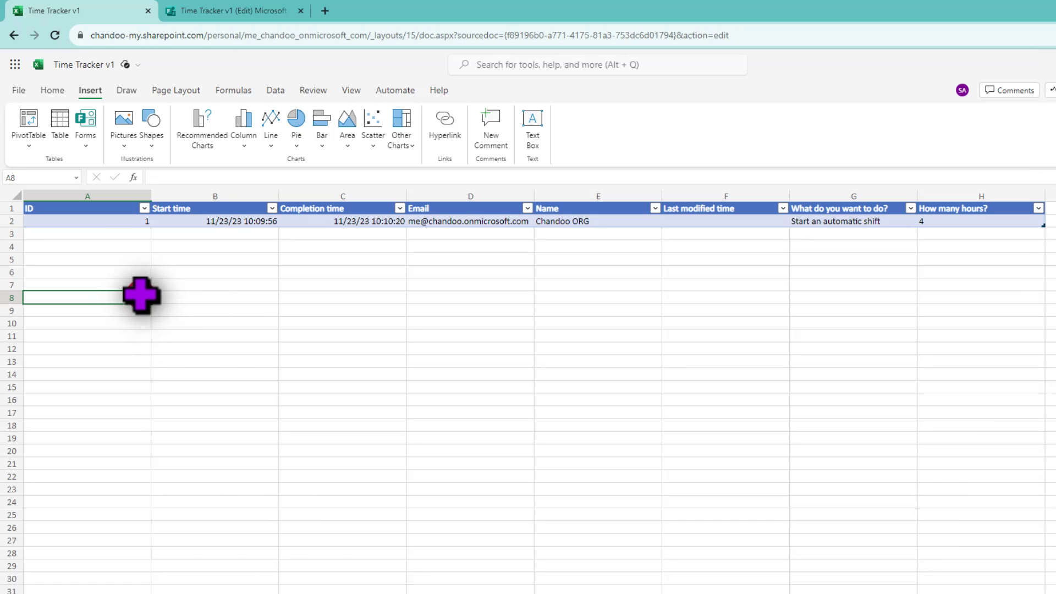
left_click_drag(145, 233, 928, 233)
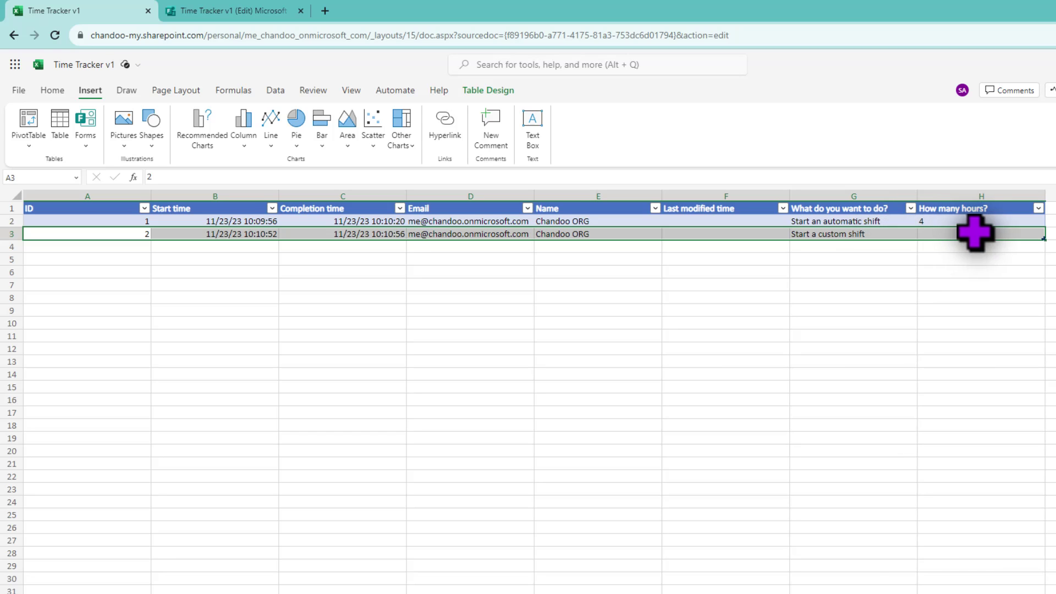
left_click(867, 236)
left_click(965, 234)
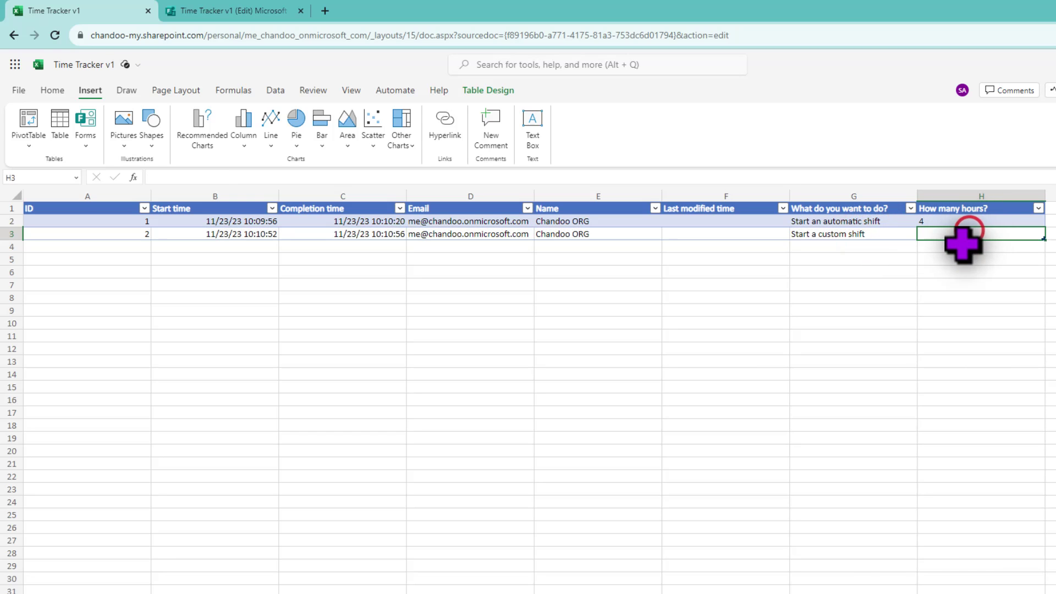
left_click(850, 236)
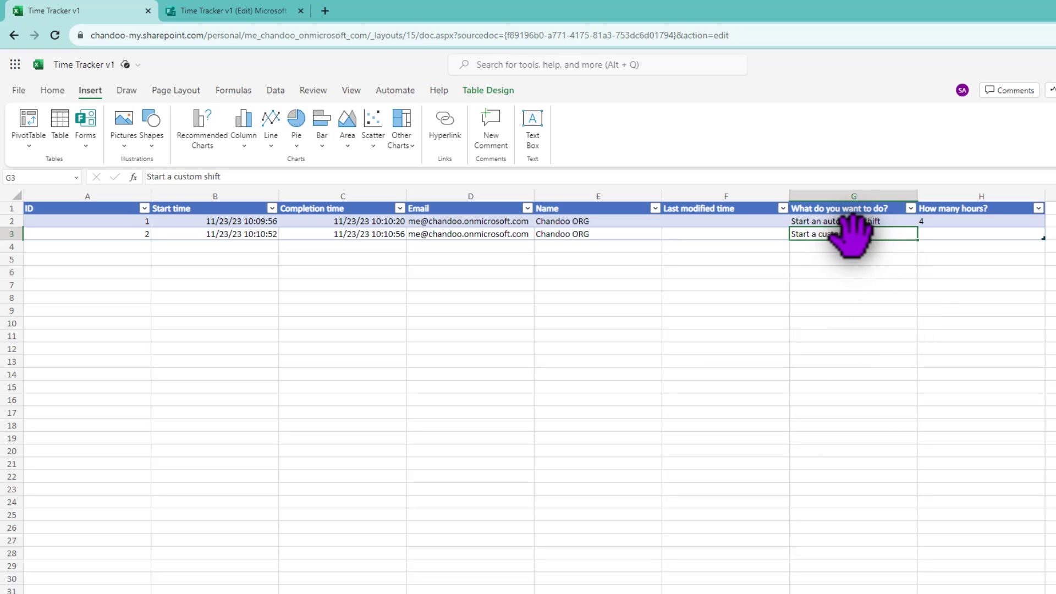
left_click(252, 233)
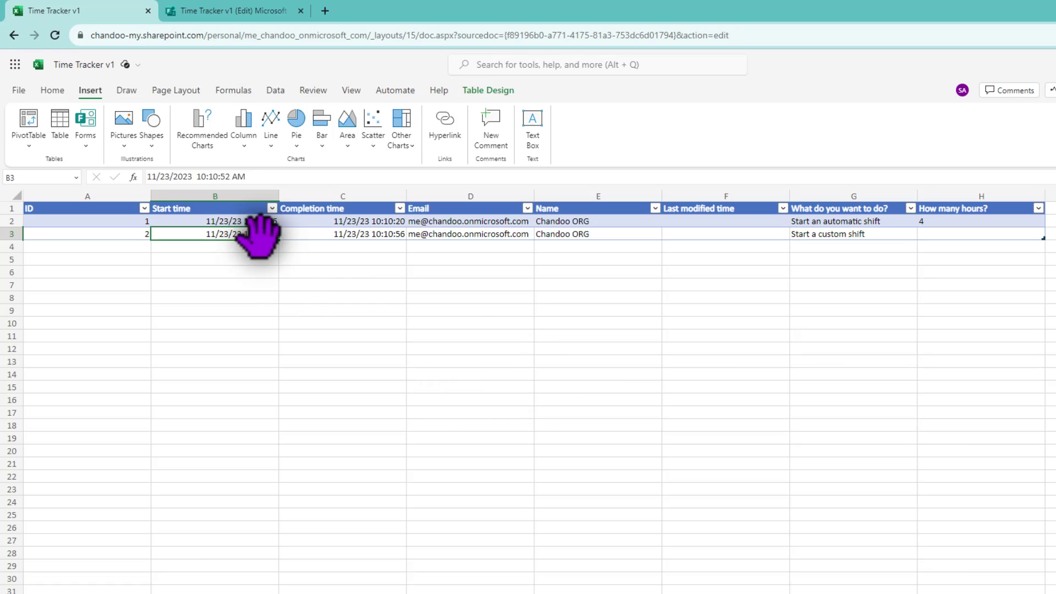
Return to the form and submit a response with "End previous custom shift".
key("alt+Tab")
left_click(594, 392)
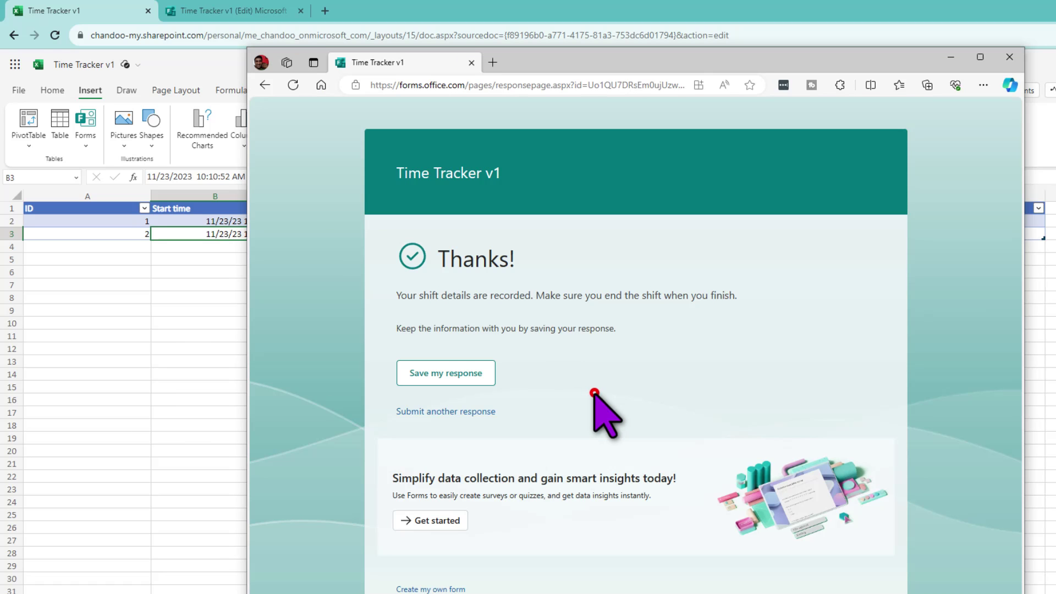
left_click(460, 412)
left_click(473, 397)
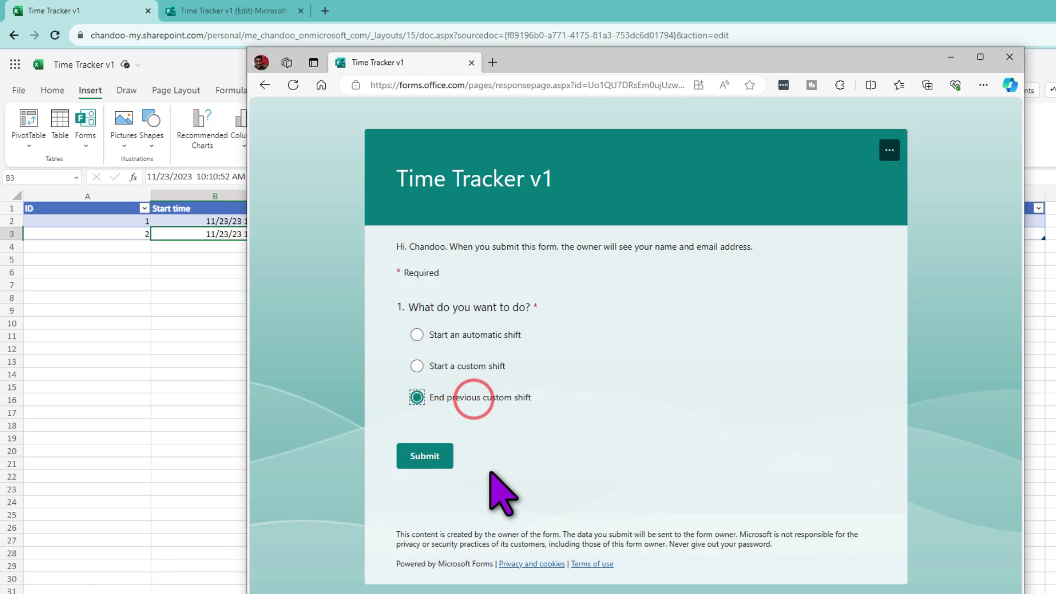
left_click(425, 462)
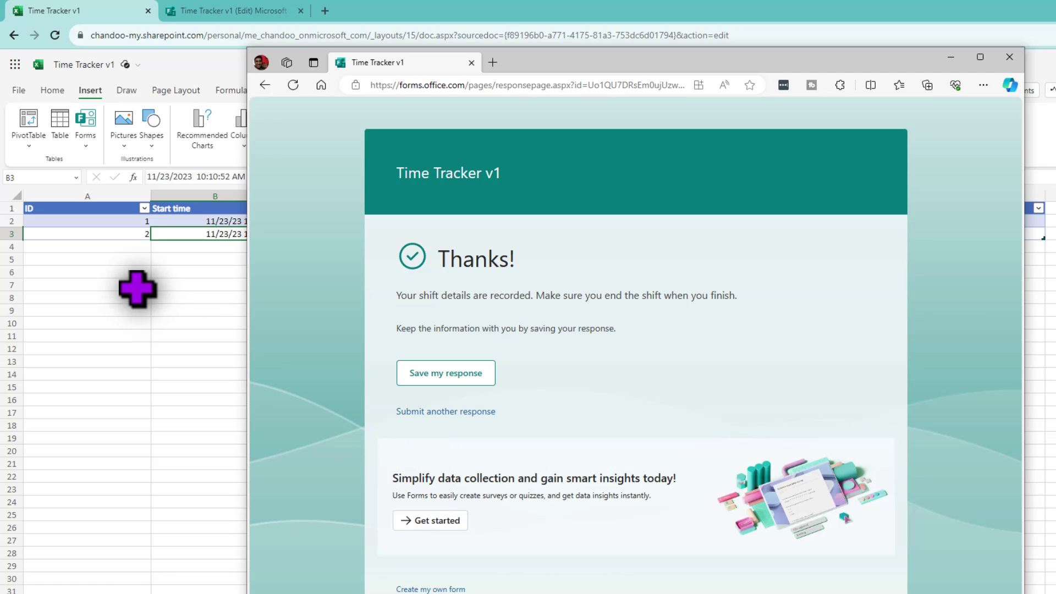
In the workbook, compare the actions, start times and emails of the custom shift's start and end responses.
left_click(130, 271)
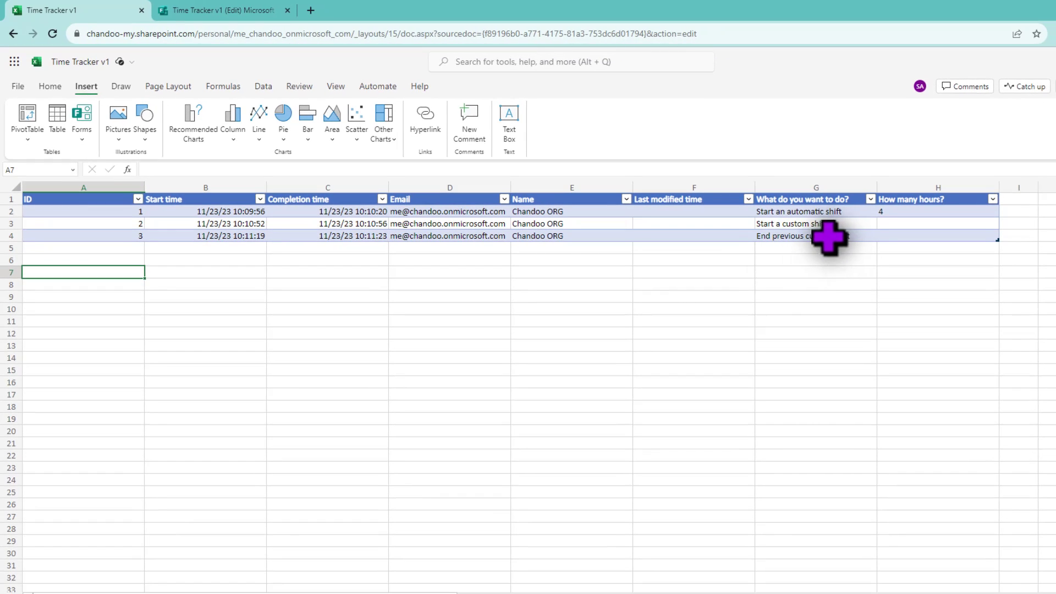
left_click(856, 233)
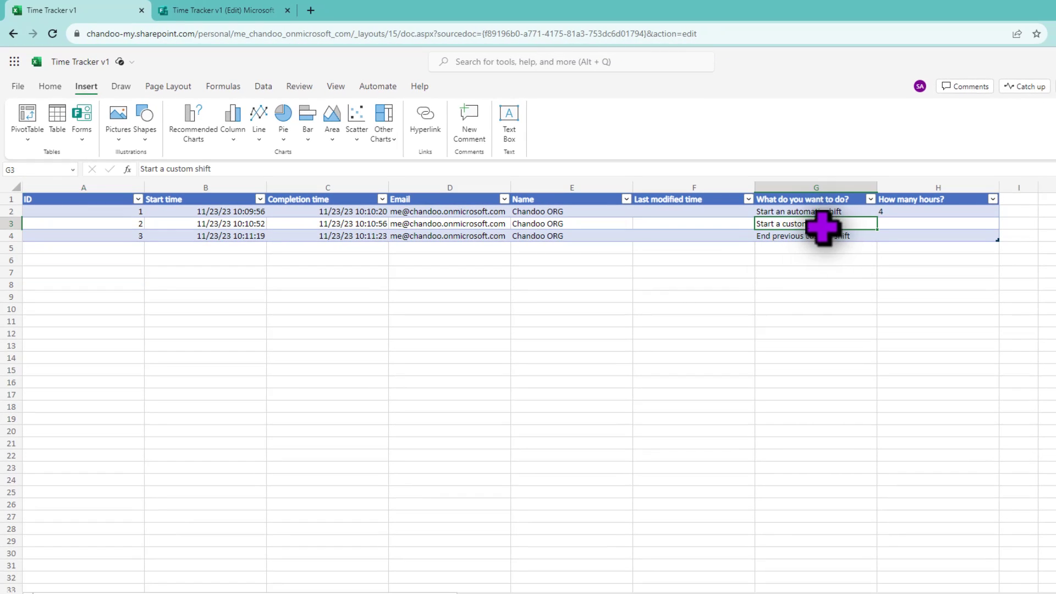
left_click(821, 223)
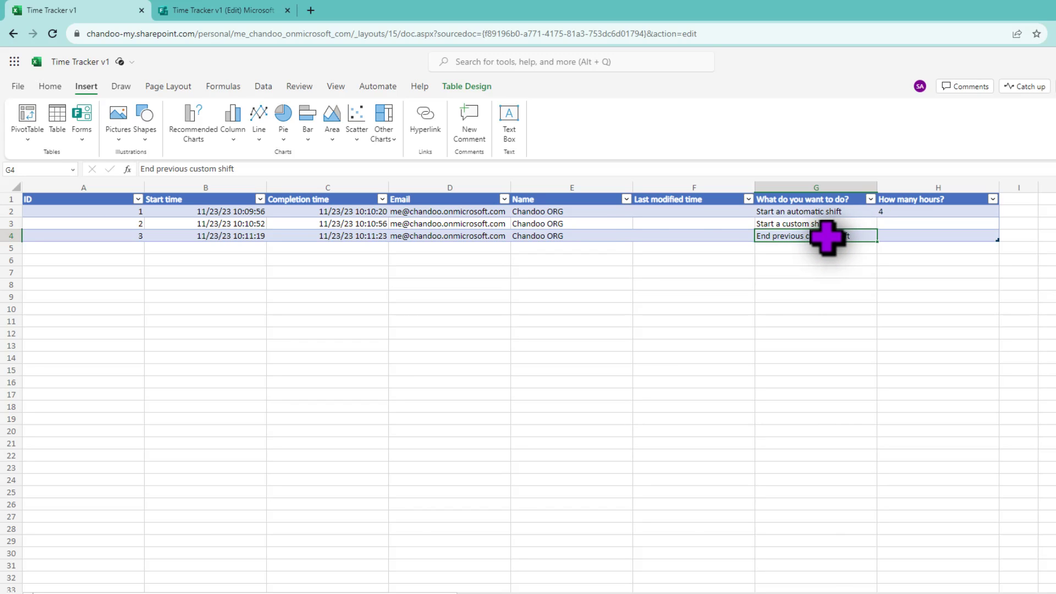
left_click_drag(225, 223, 229, 231)
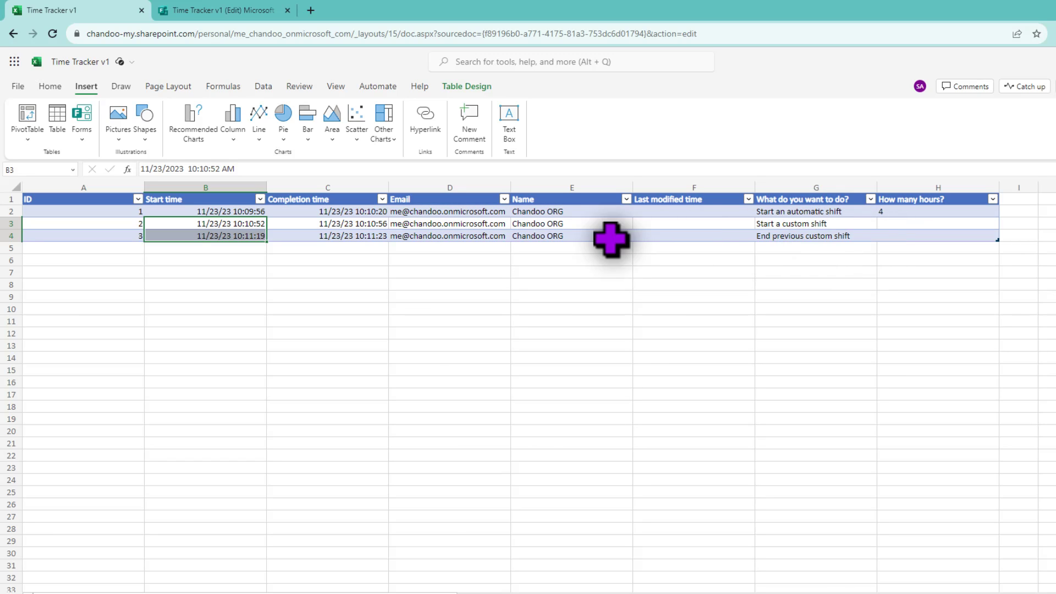
left_click_drag(444, 223, 446, 233)
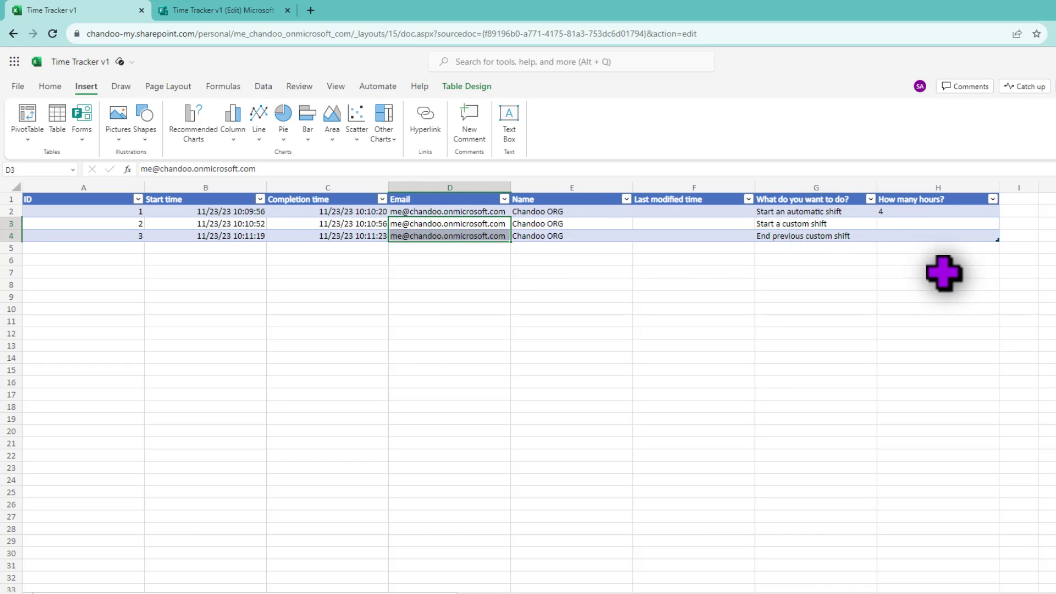
left_click(804, 237)
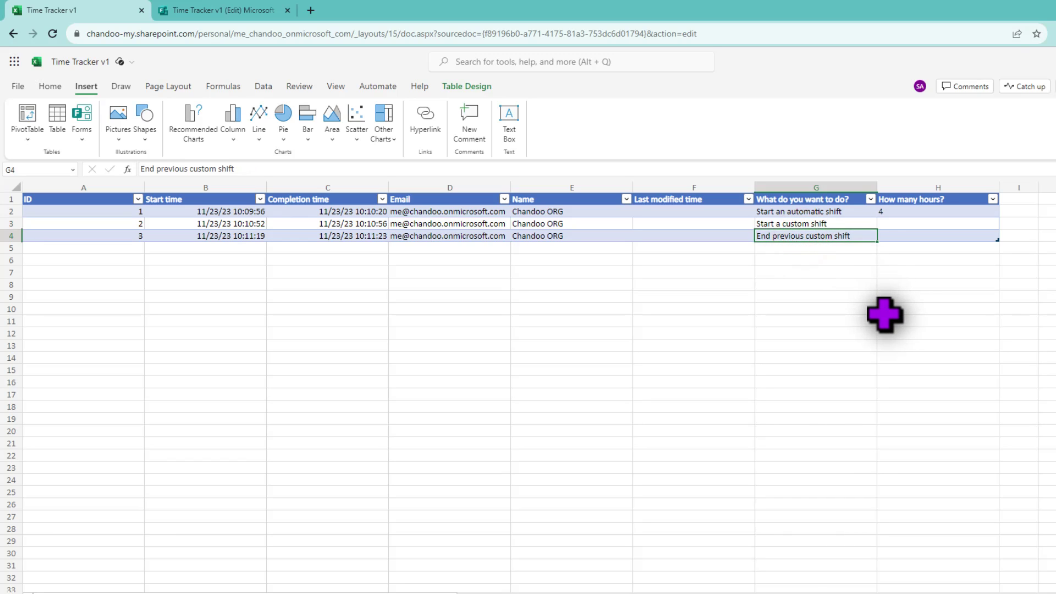
left_click(218, 237)
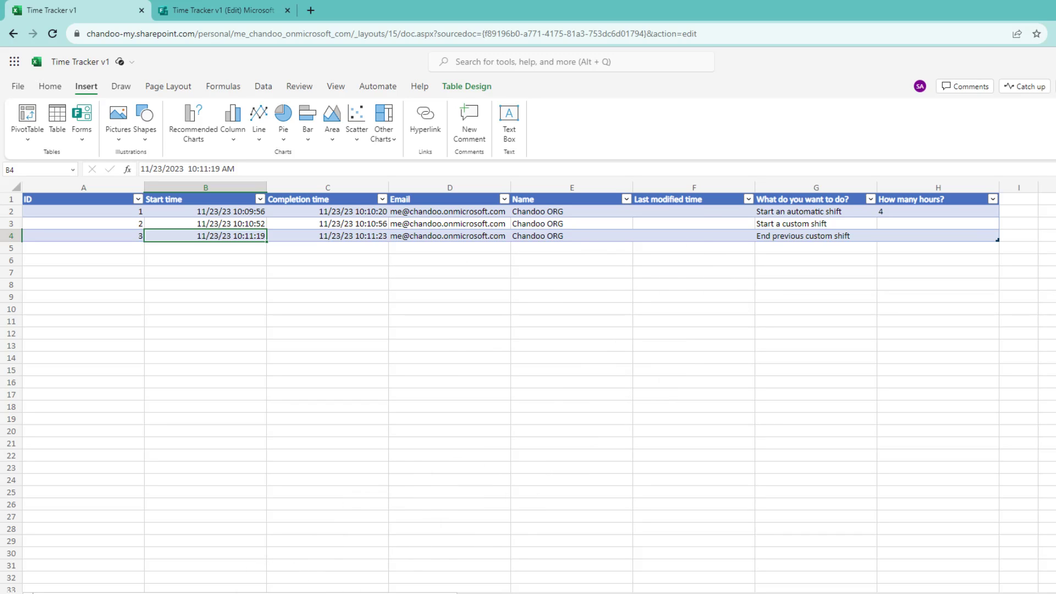
Submit a second "End previous custom shift" response in the form, without starting another custom shift.
key("alt+Tab")
left_click(412, 394)
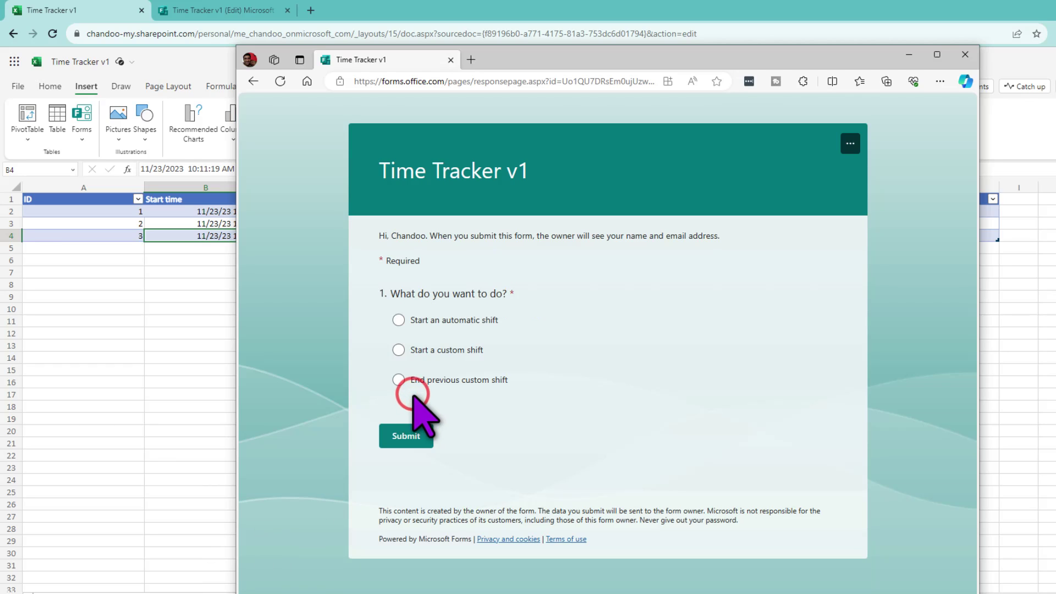
left_click(446, 379)
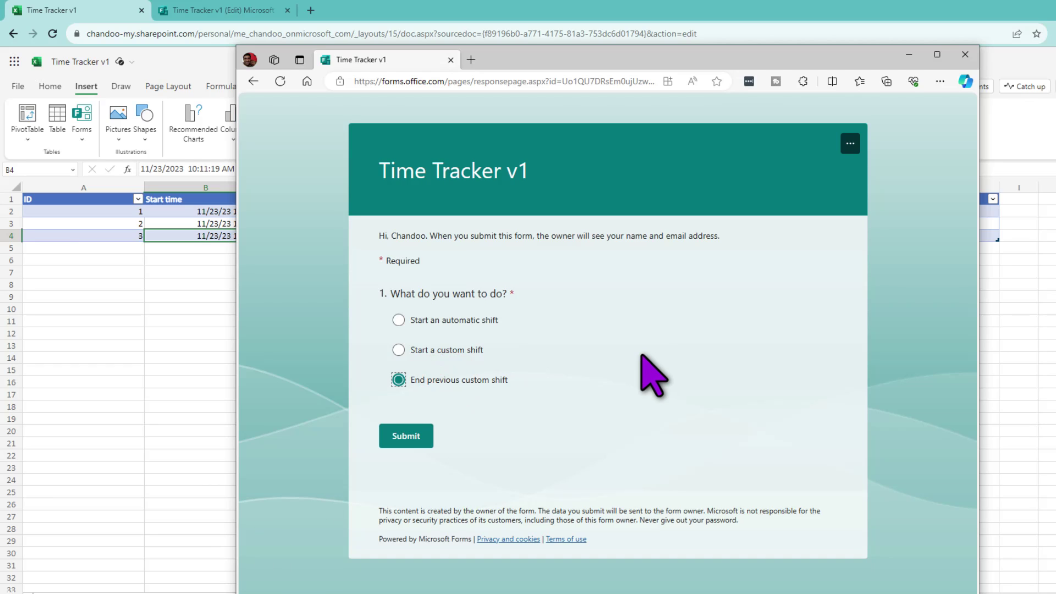
left_click(409, 436)
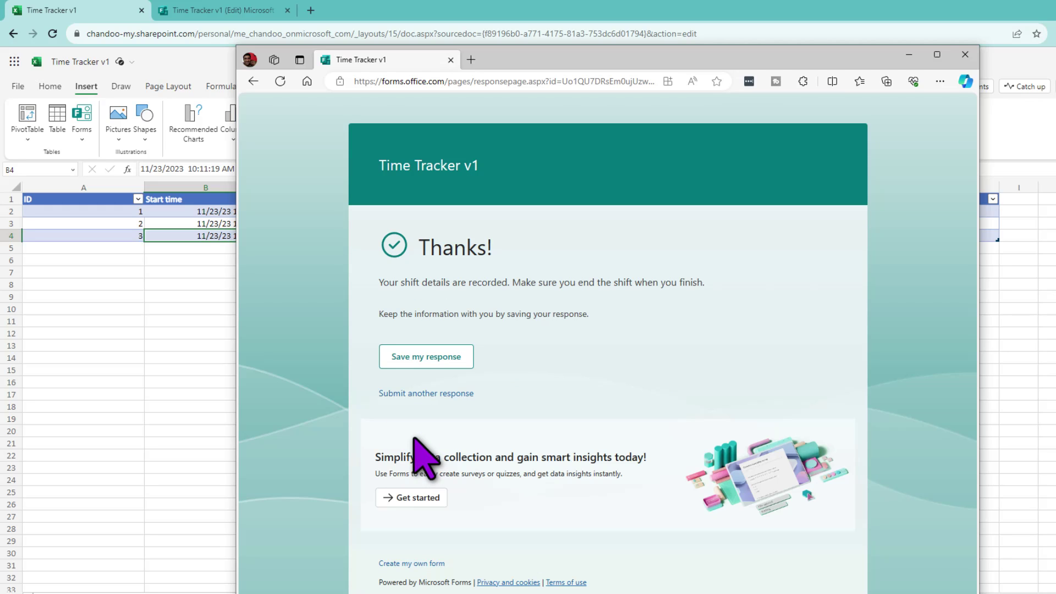
Check the action recorded for the repeated end-shift response in the workbook.
left_click(134, 272)
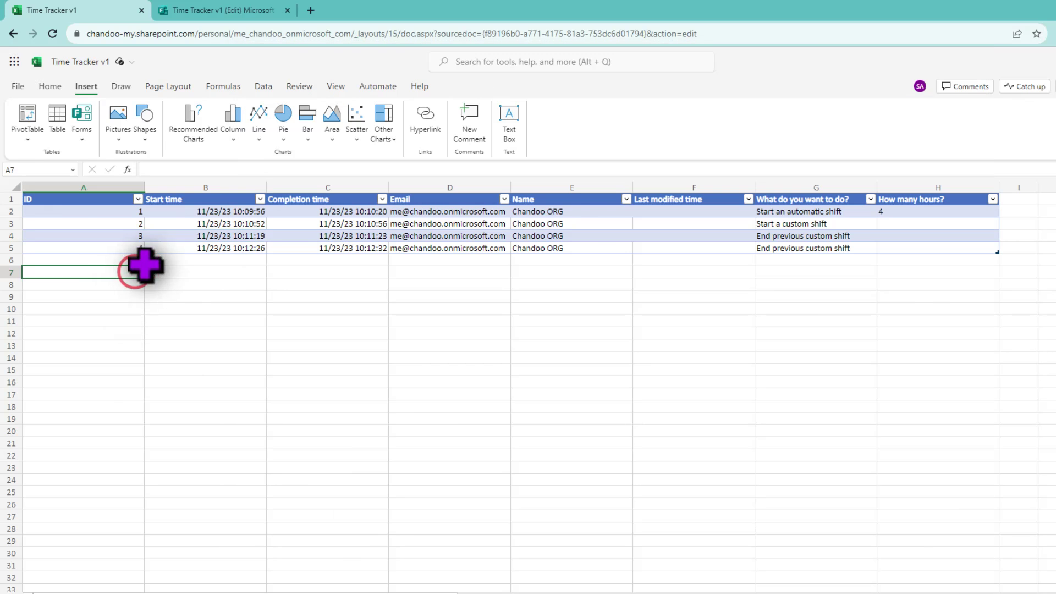
left_click(806, 251)
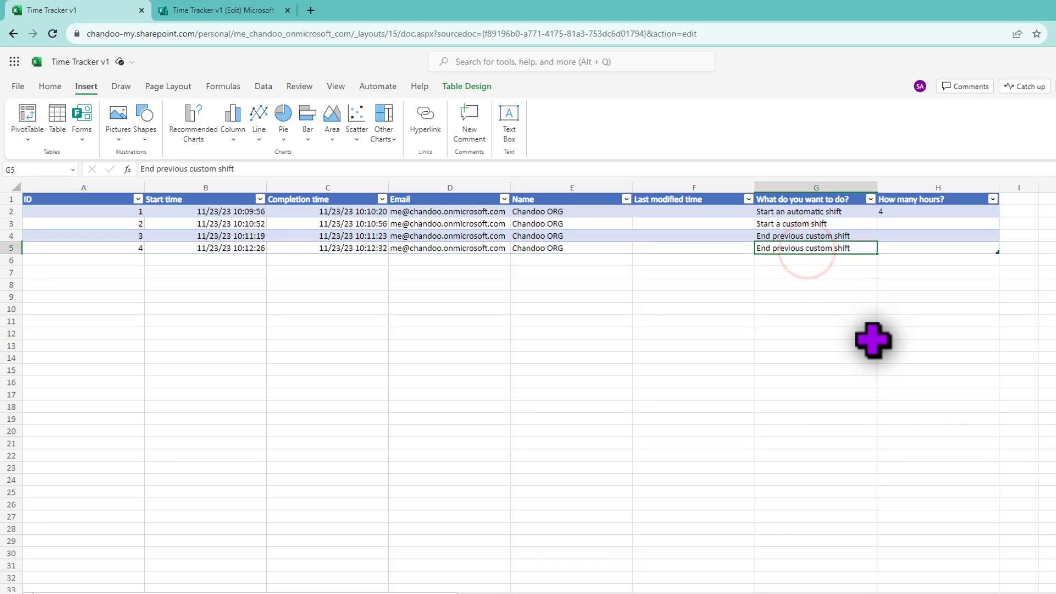
key("alt+Tab")
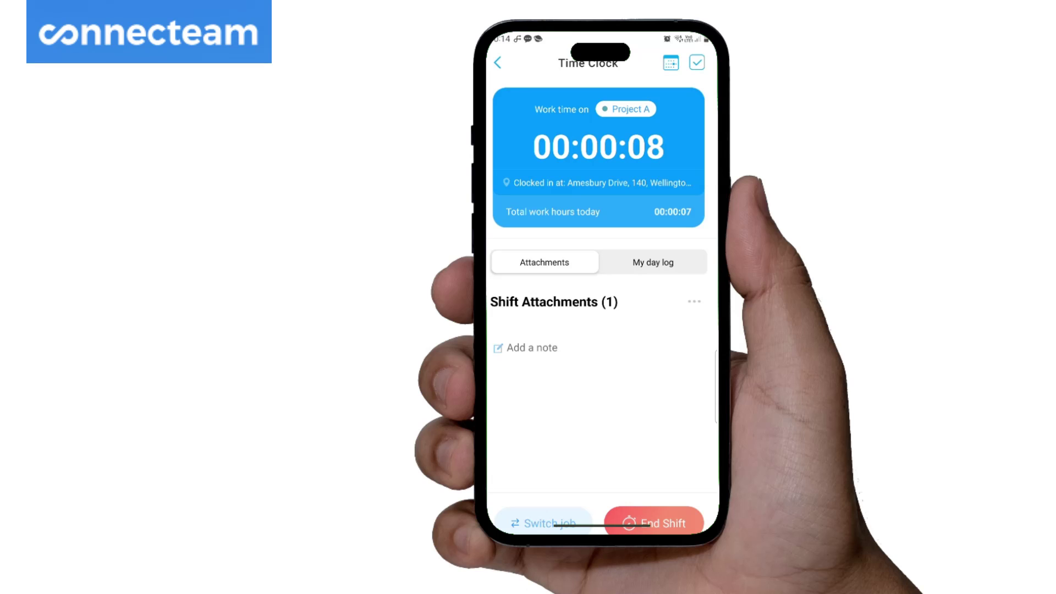
In the Connecteam mobile app, end the running Project A shift and confirm its hours.
left_click(654, 523)
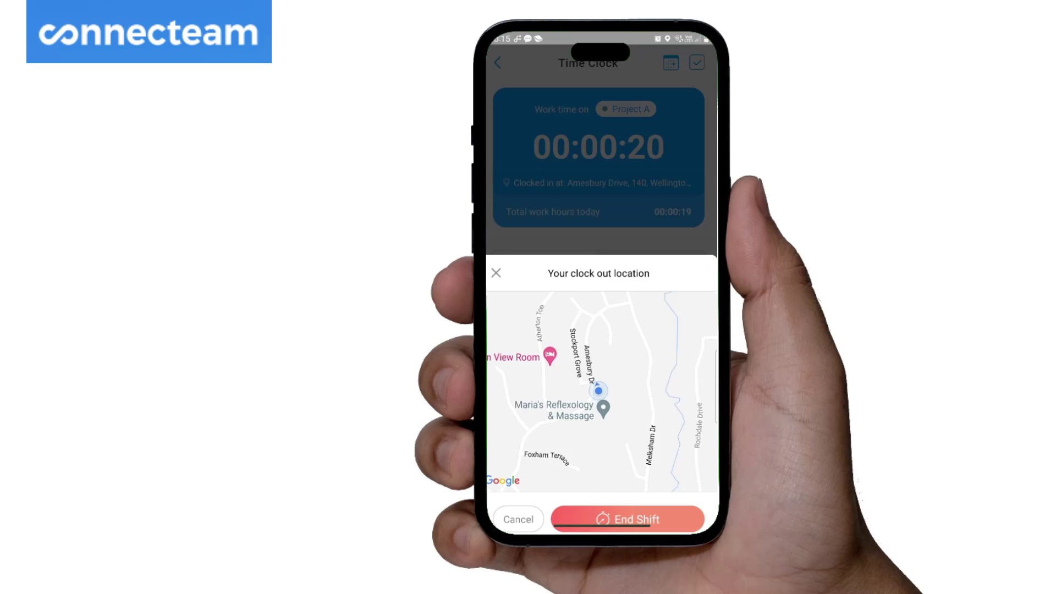
left_click(627, 519)
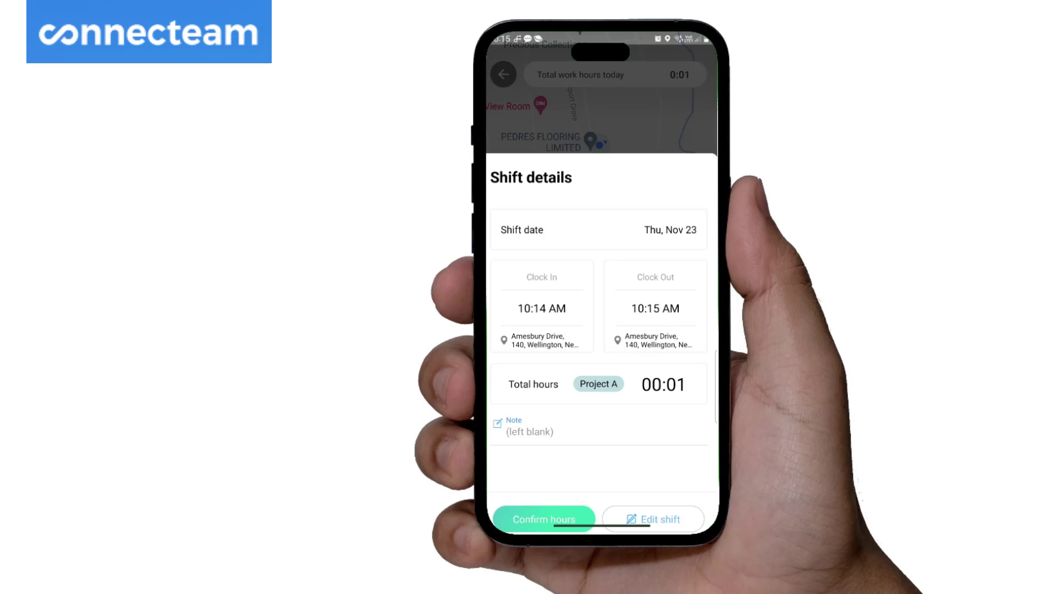
left_click(544, 519)
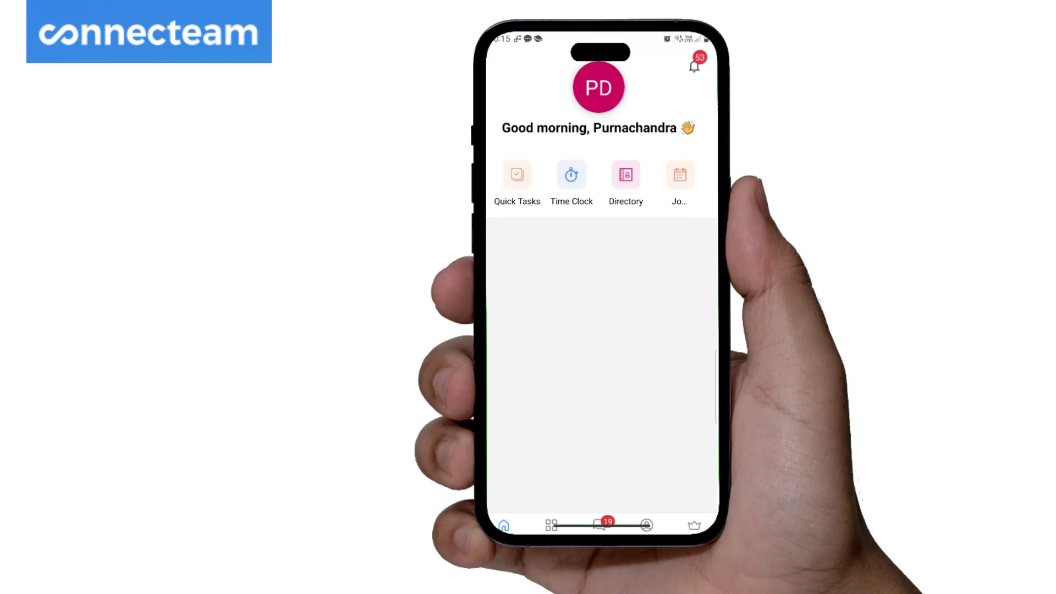
View today's clocked-in users in the admin Time Clock, examine the first user's shifts, and open the chat with that user.
left_click(694, 525)
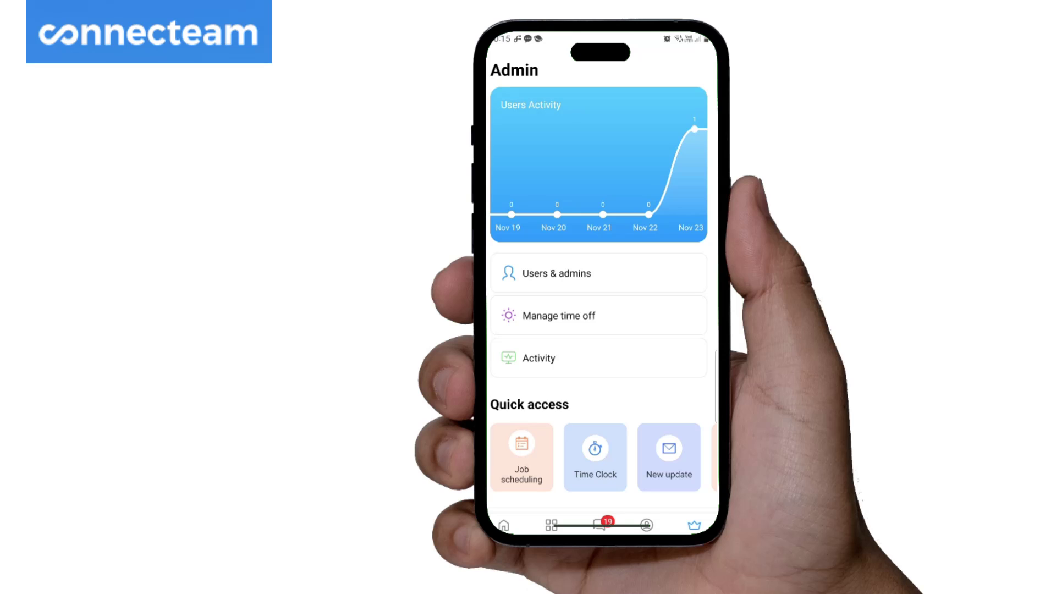
scroll(602, 330, "down", 2)
left_click(597, 346)
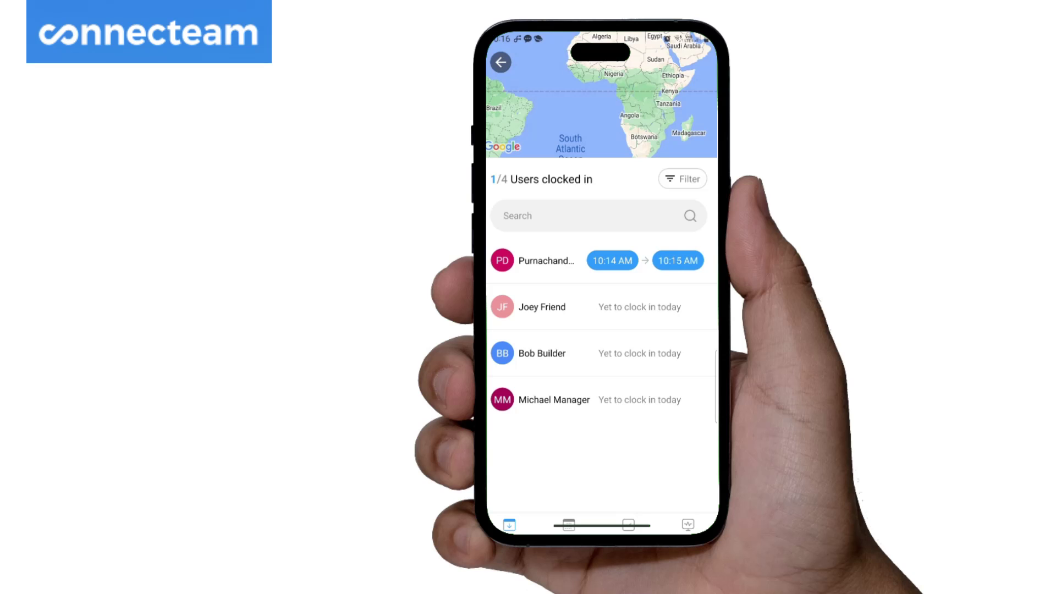
left_click(546, 260)
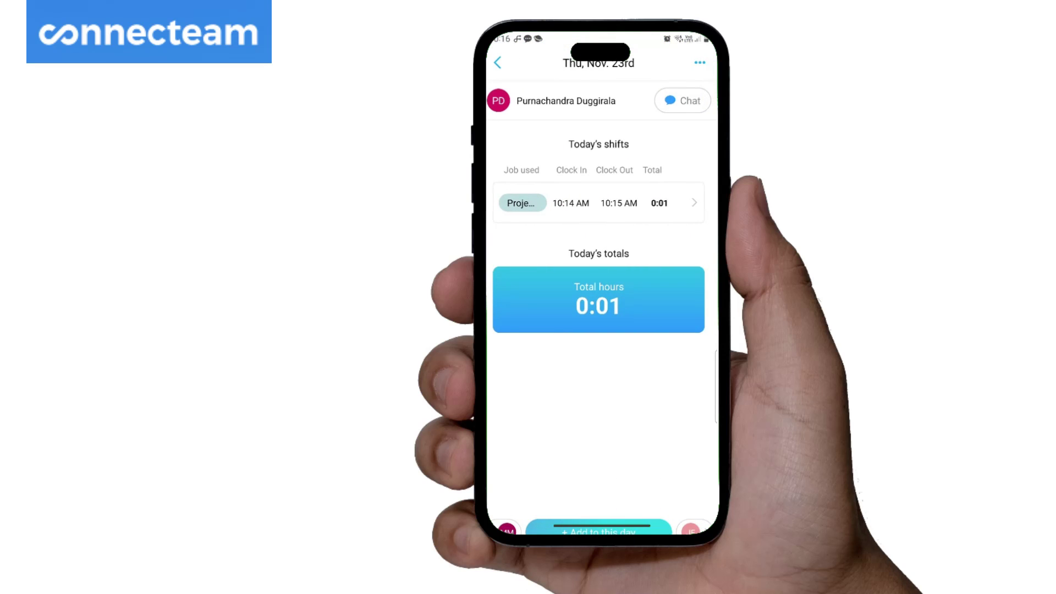
left_click(682, 101)
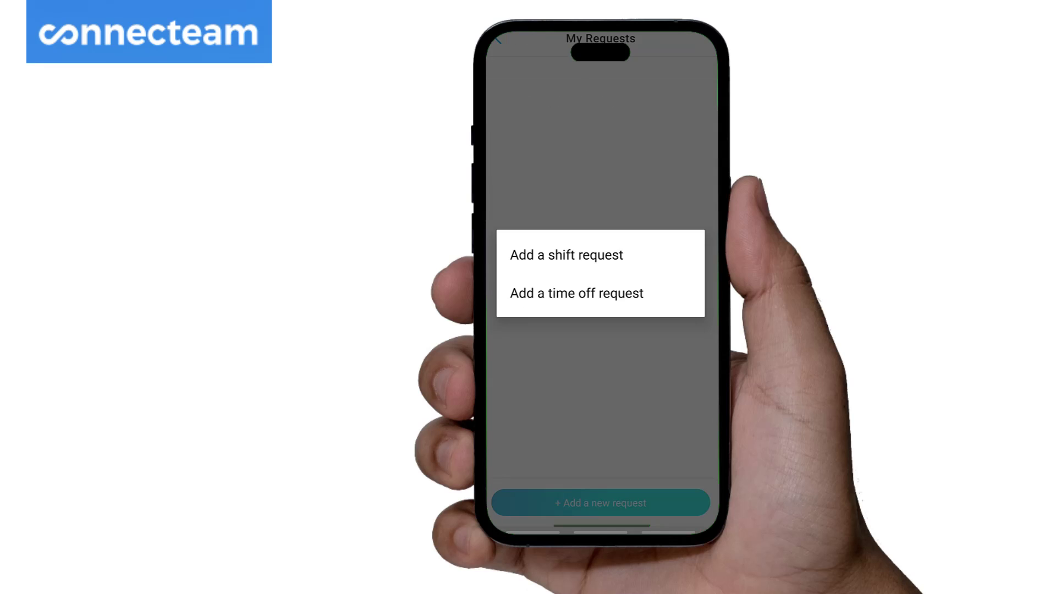
Send an all-day sick leave request for 27/11/2023 for approval.
left_click(575, 292)
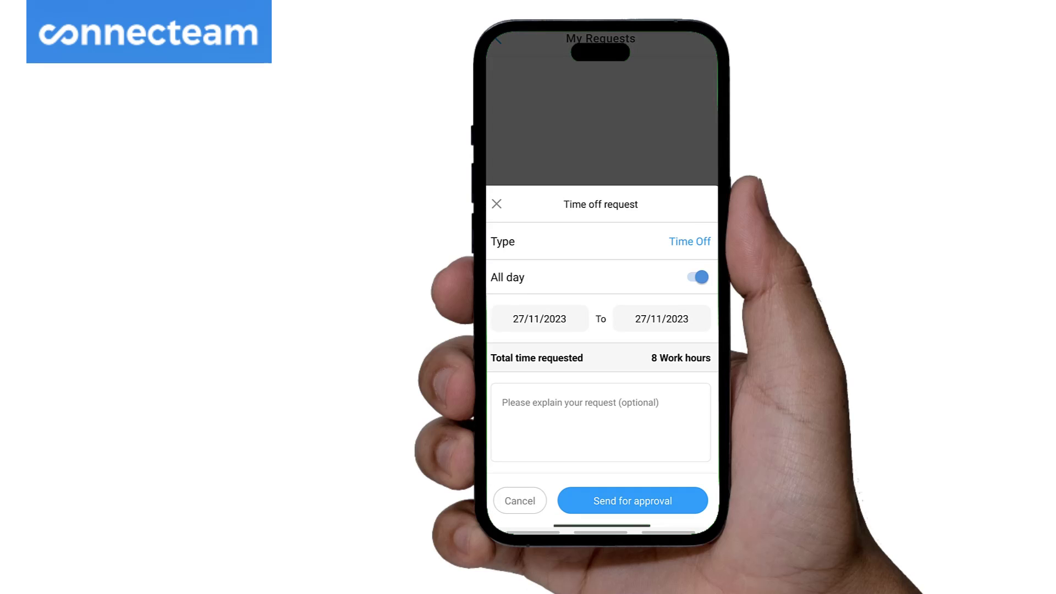
left_click(689, 242)
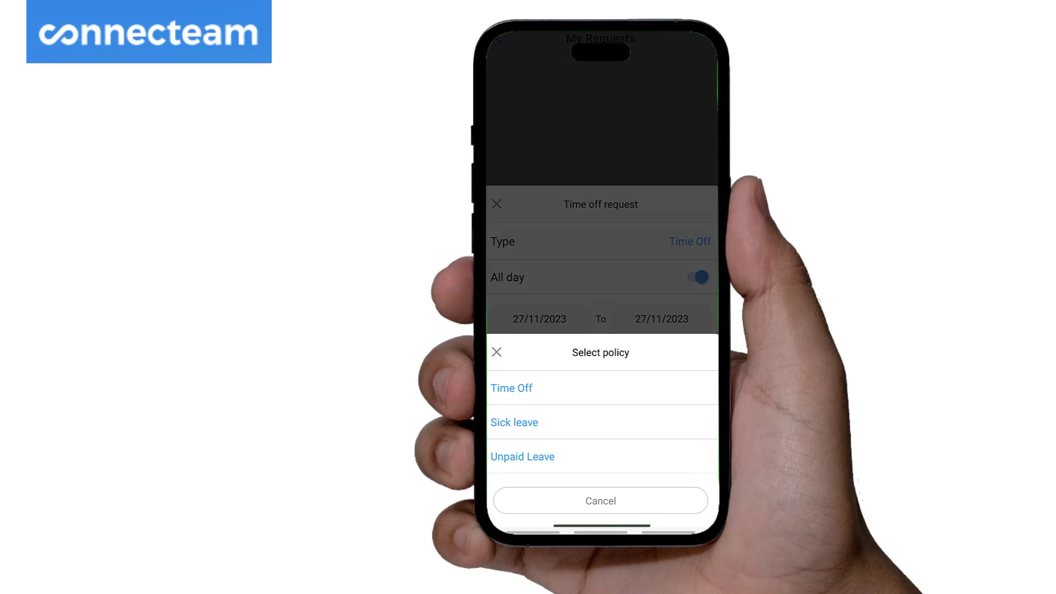
left_click(514, 422)
left_click(632, 500)
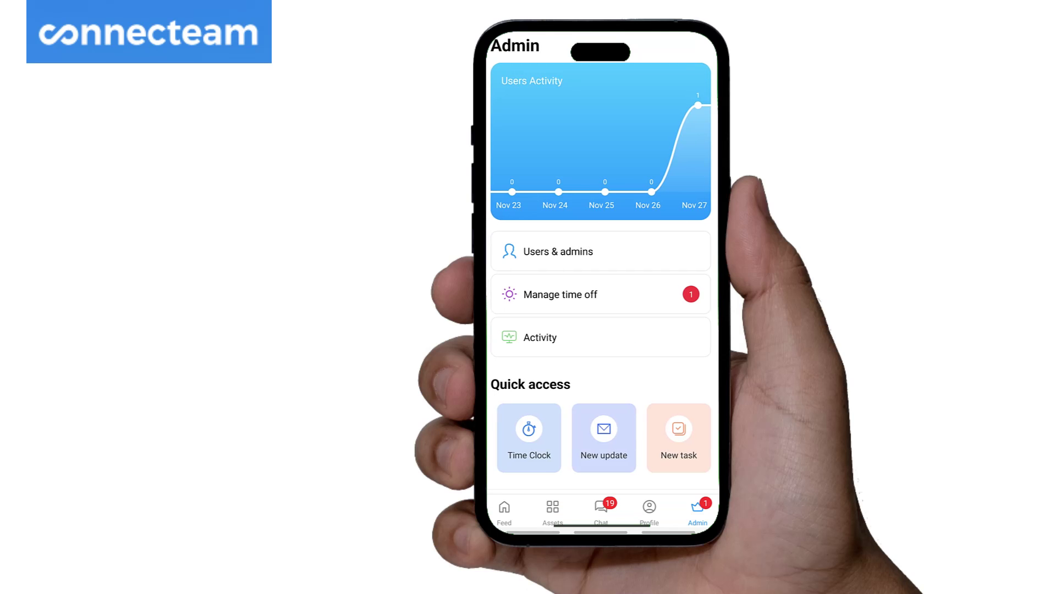
Open the pending sick leave request in the admin time off management and approve it.
left_click(560, 295)
left_click(572, 324)
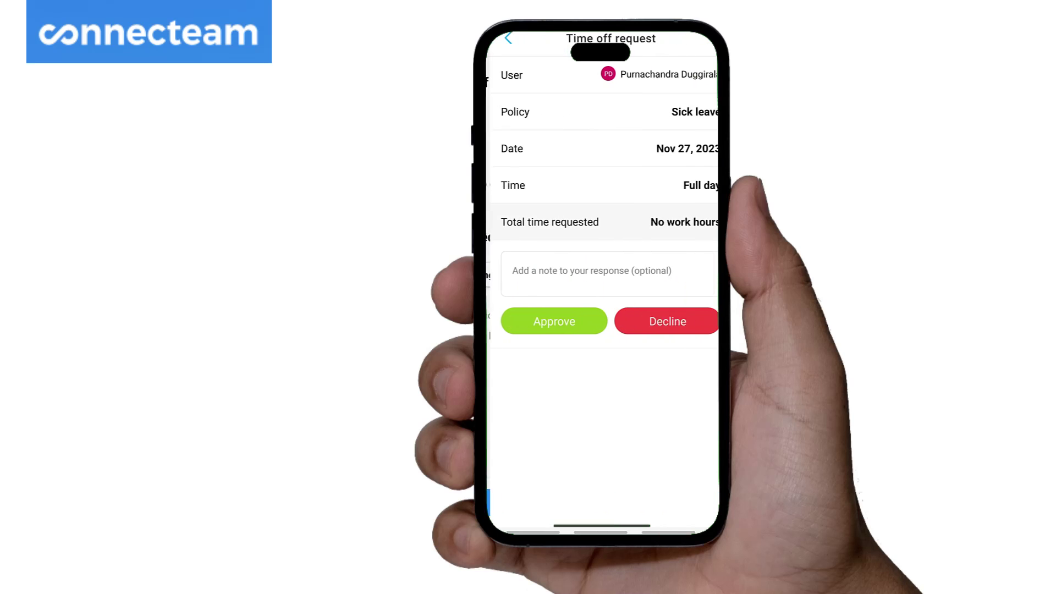
left_click(545, 320)
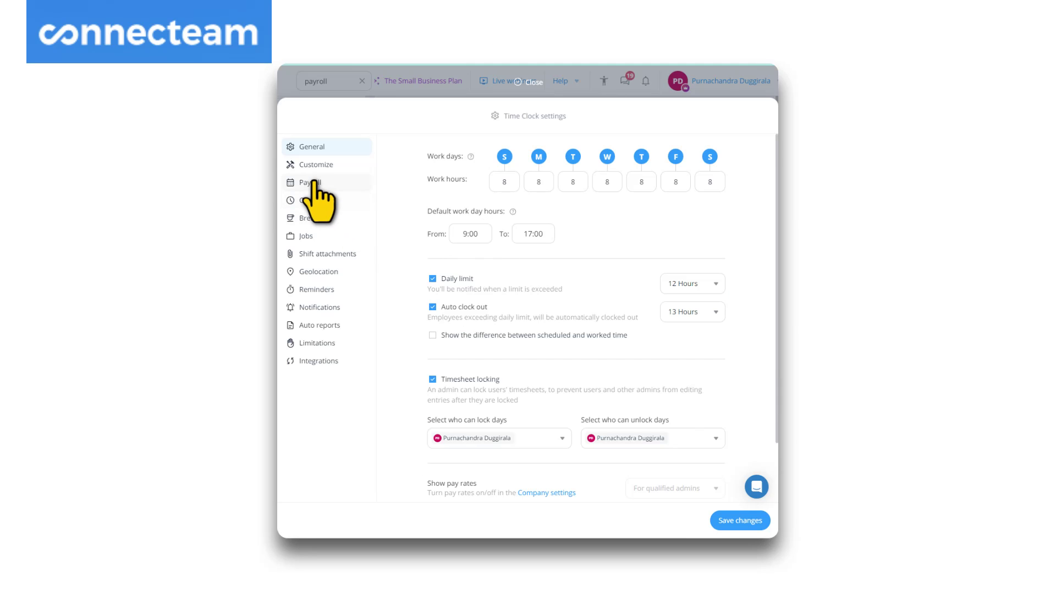
Set the payroll cycle to 2 weeks in the Time Clock settings.
left_click(314, 184)
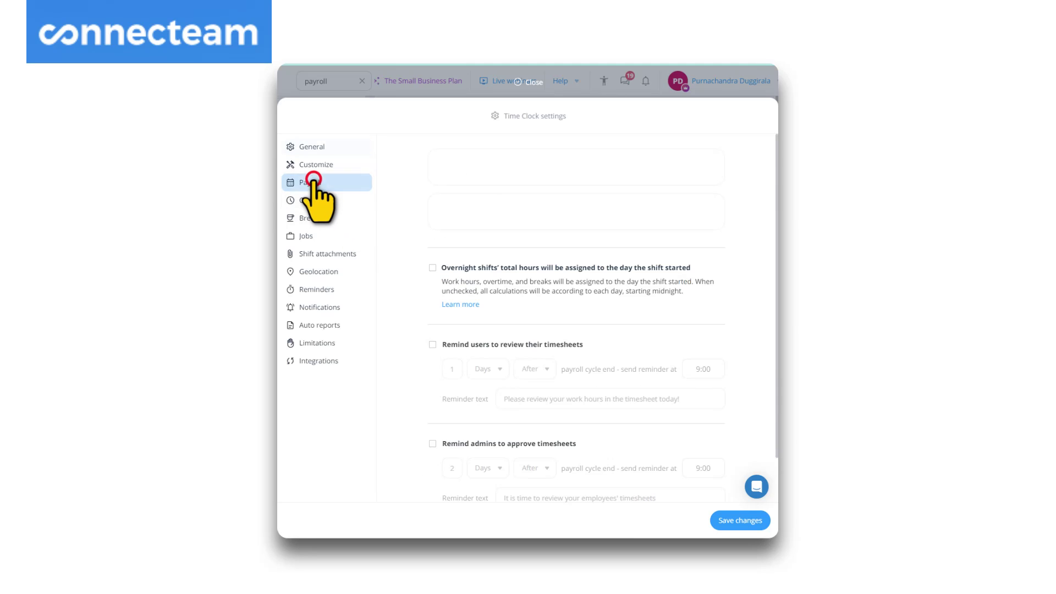
left_click(671, 212)
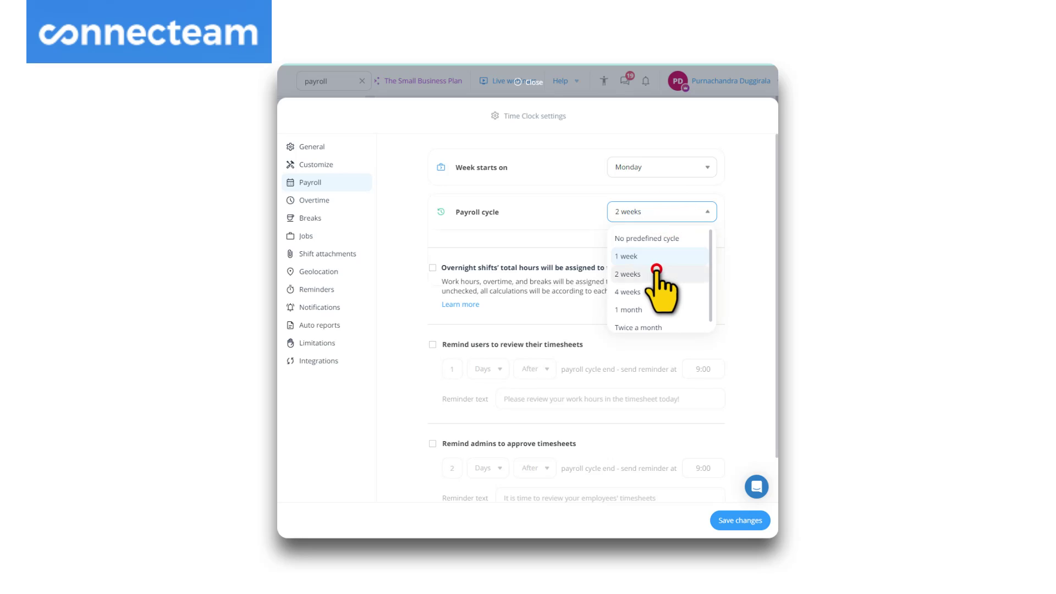
left_click(656, 274)
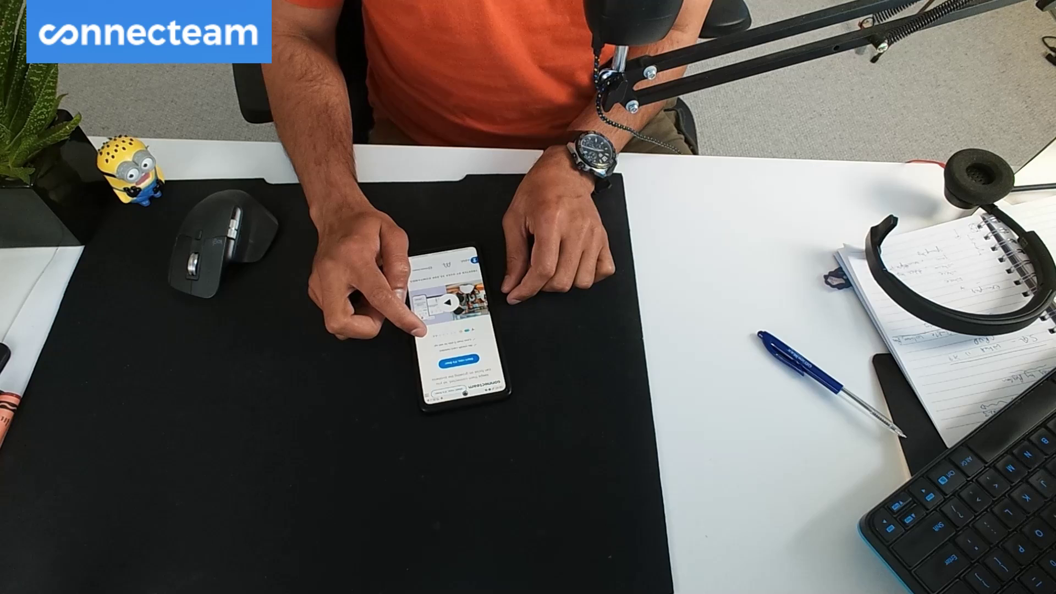